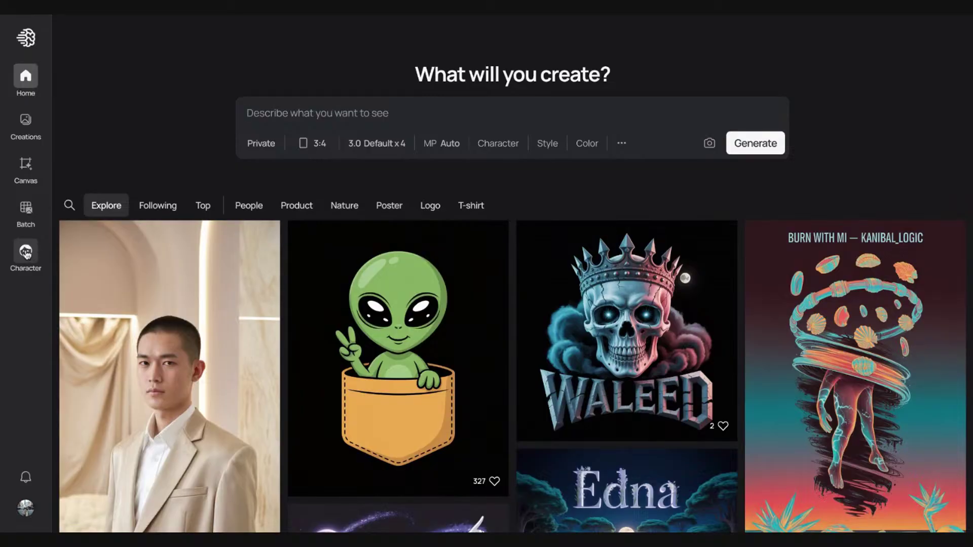
# Step: Open the Character page to start a first character by adding a face
pyautogui.click(26, 251)
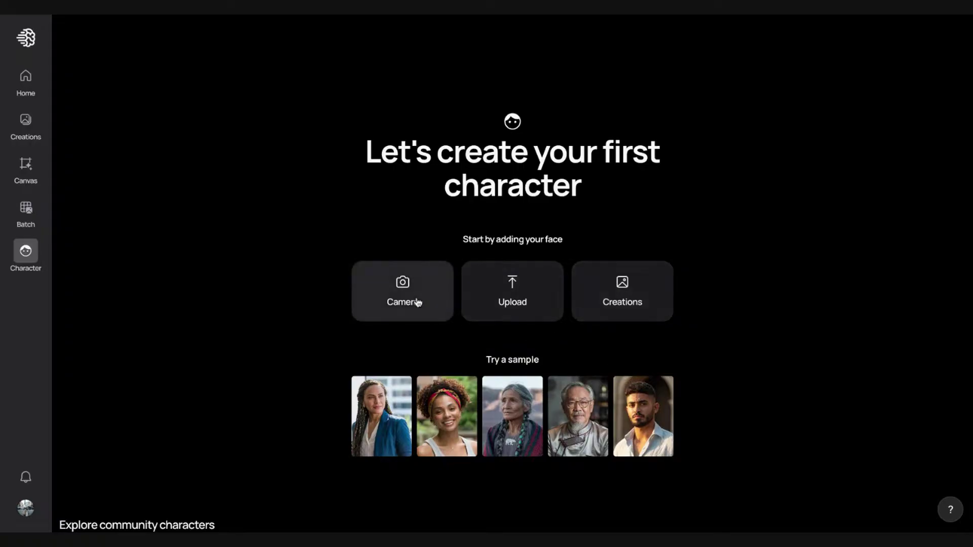
# Step: Take a webcam selfie and use it as the new character's face photo
pyautogui.click(418, 301)
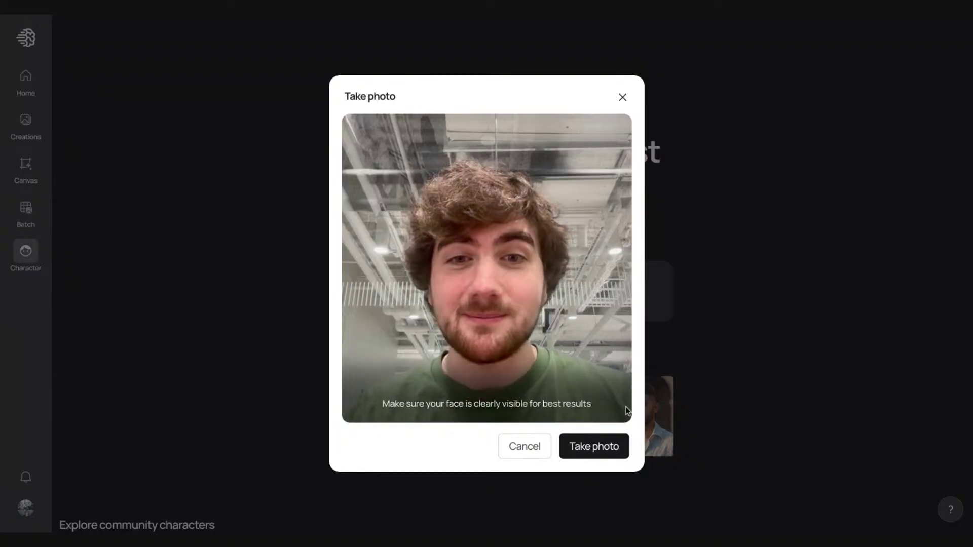
pyautogui.click(621, 446)
pyautogui.click(621, 445)
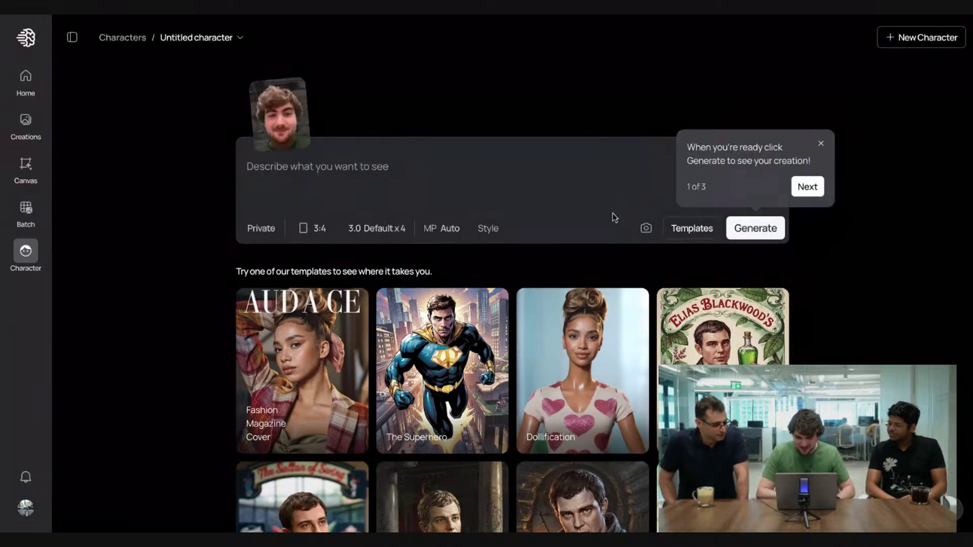
# Step: Generate a batch of the character from the A Pirate template
pyautogui.click(689, 227)
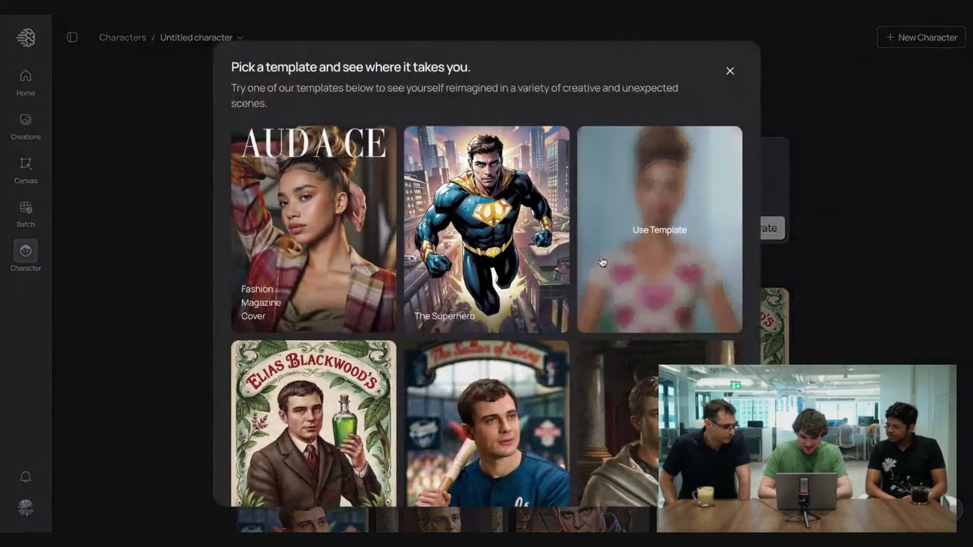
pyautogui.scroll(-3, 599, 263)
pyautogui.scroll(-12, 599, 264)
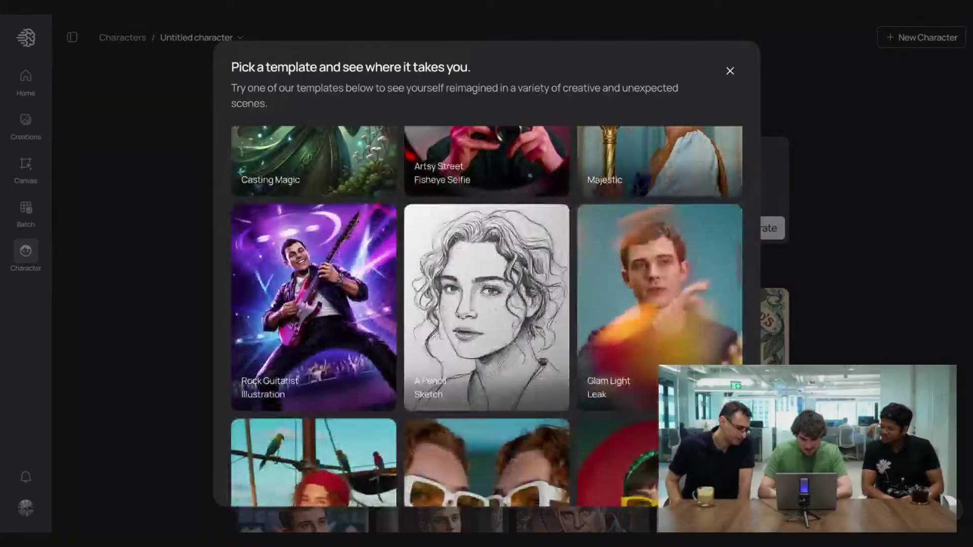
pyautogui.scroll(-10, 600, 264)
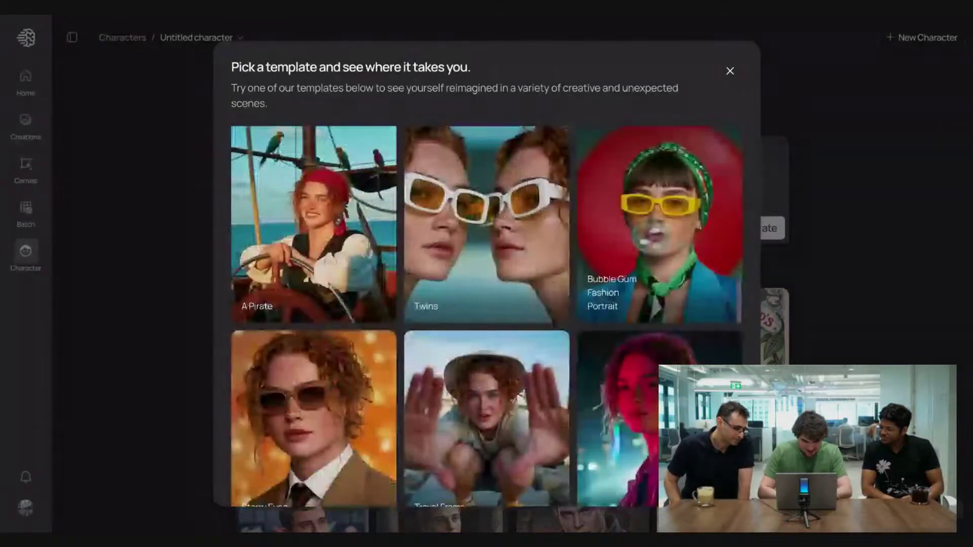
pyautogui.scroll(2, 600, 261)
pyautogui.click(386, 256)
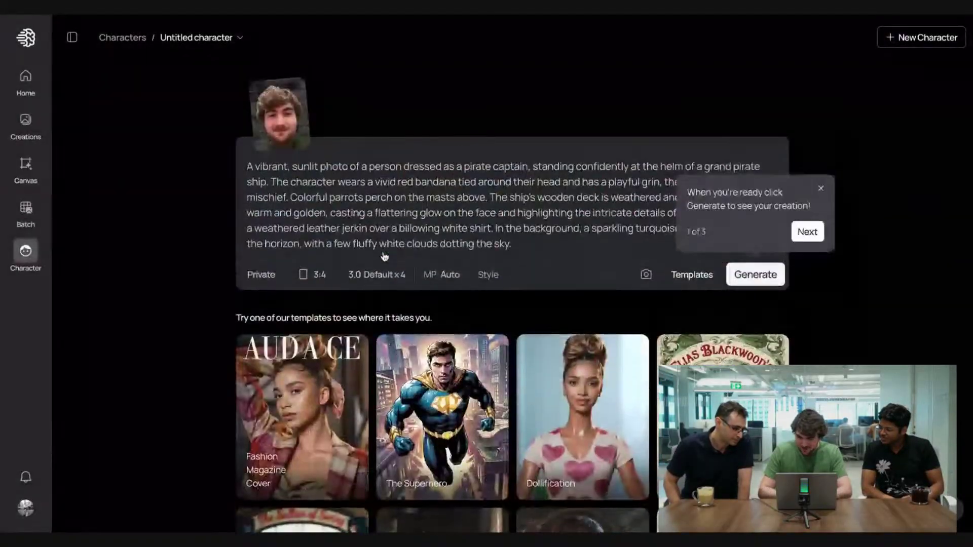
pyautogui.click(750, 274)
# Step: Generate an A Pencil Sketch template batch, leaving the template gallery open
pyautogui.click(691, 274)
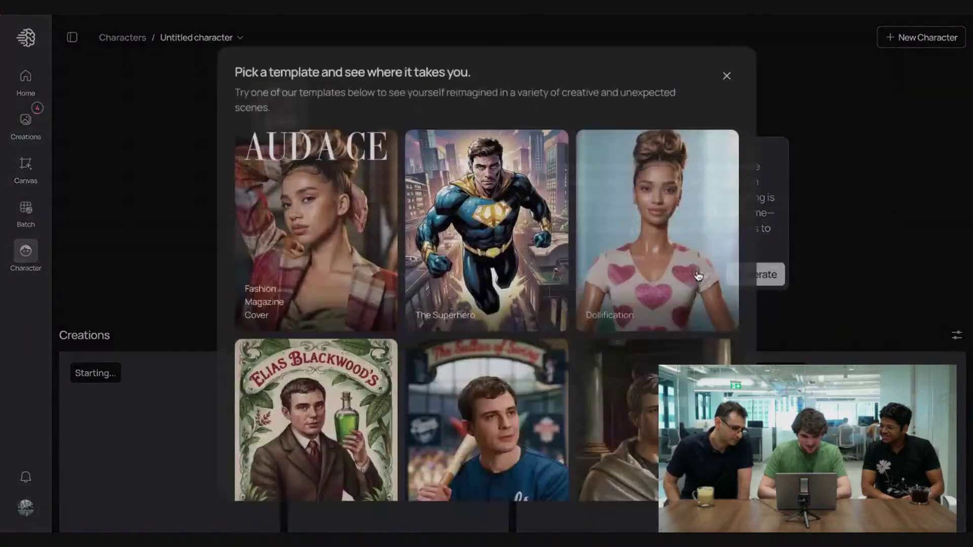
pyautogui.scroll(-15, 593, 315)
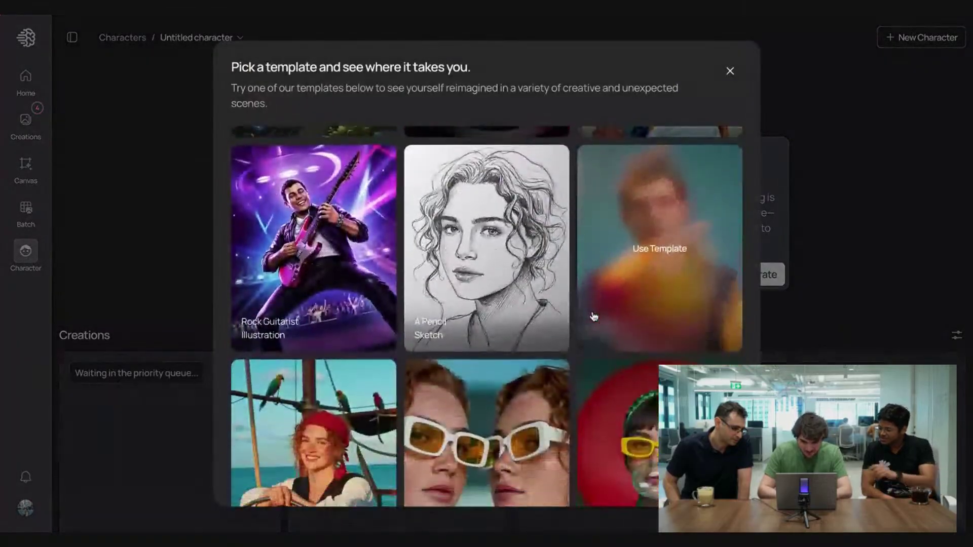
pyautogui.click(535, 286)
pyautogui.click(753, 226)
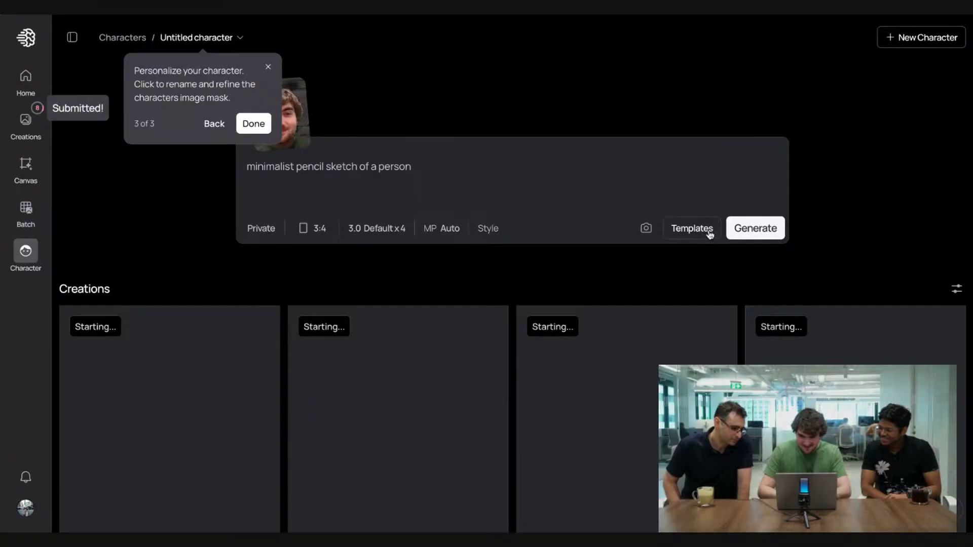
pyautogui.click(691, 226)
pyautogui.scroll(-12, 651, 312)
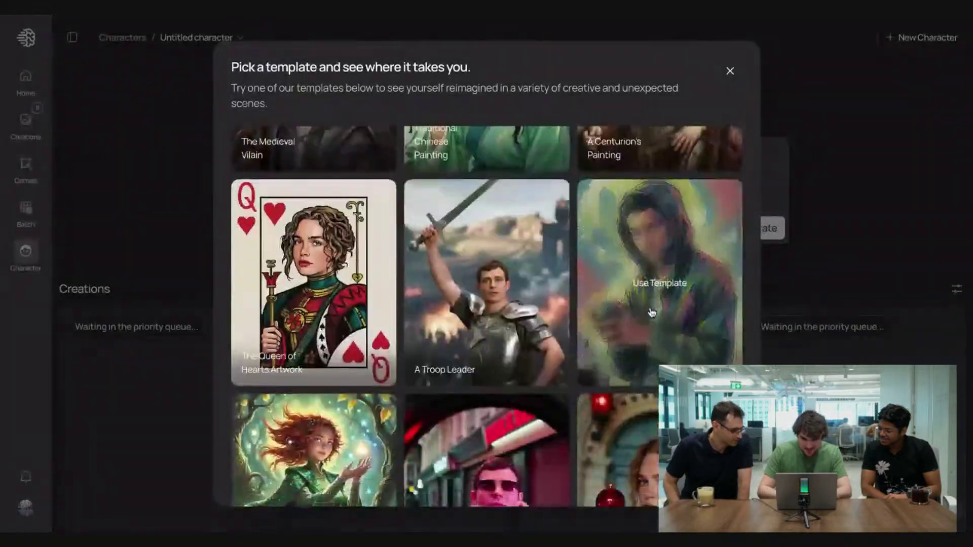
pyautogui.scroll(-8, 652, 312)
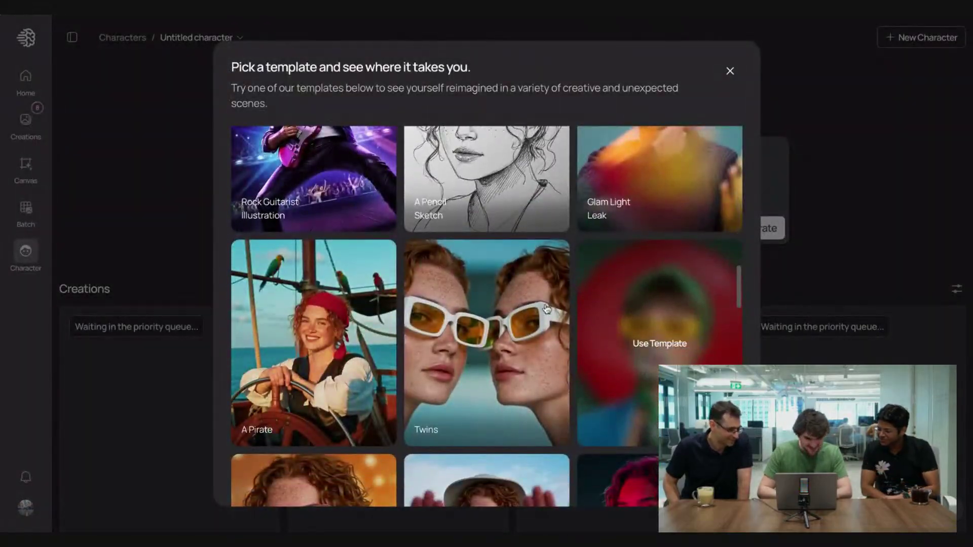
# Step: Generate Twins and Travel Frame Shot template batches of the character
pyautogui.click(532, 318)
pyautogui.click(743, 306)
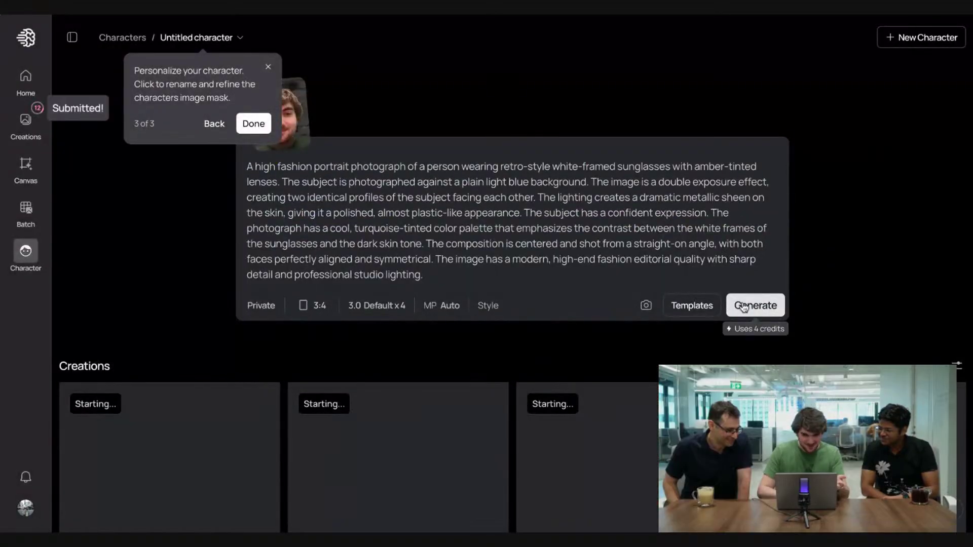
pyautogui.click(713, 313)
pyautogui.scroll(-15, 612, 324)
pyautogui.scroll(-4, 612, 324)
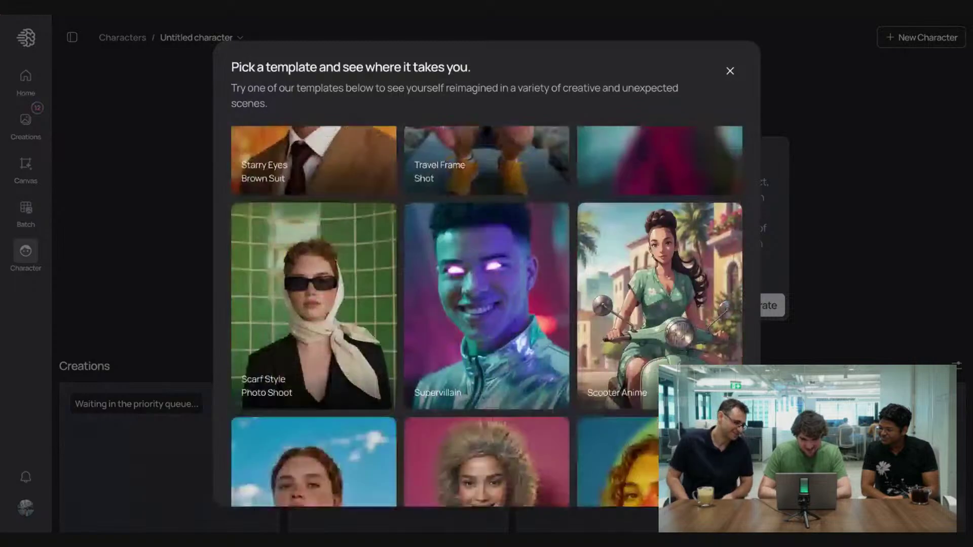
pyautogui.scroll(6, 529, 292)
pyautogui.click(530, 293)
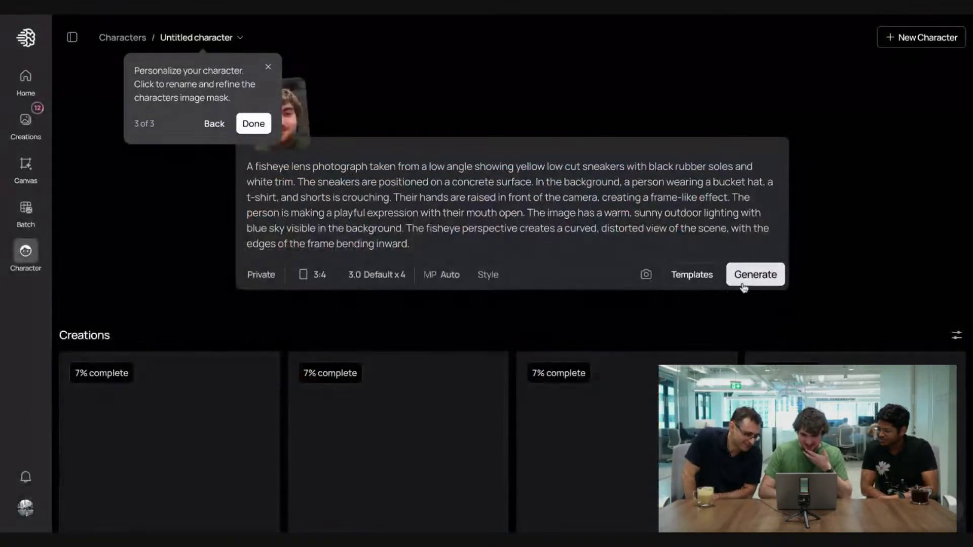
pyautogui.click(753, 274)
# Step: Generate a Movie Scene template batch of the character
pyautogui.click(690, 274)
pyautogui.scroll(-5, 620, 351)
pyautogui.scroll(-8, 620, 350)
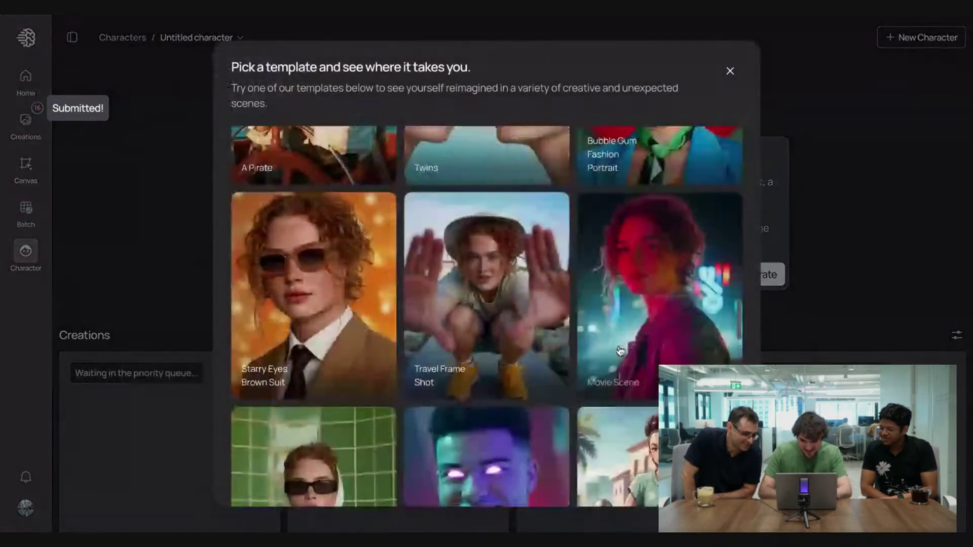
pyautogui.click(629, 247)
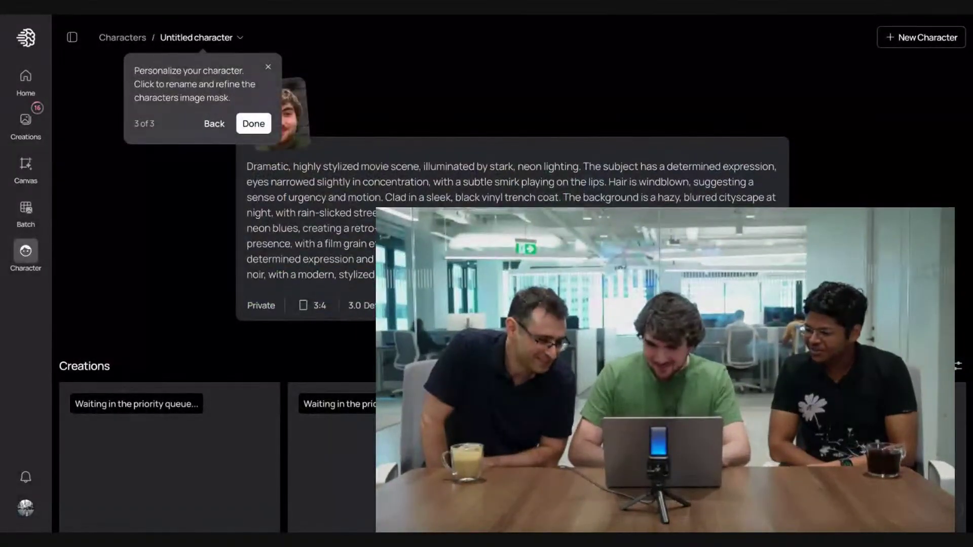
pyautogui.click(754, 305)
# Step: Generate a kodiak-bear selfie batch of the character
pyautogui.click(690, 305)
pyautogui.scroll(-8, 620, 350)
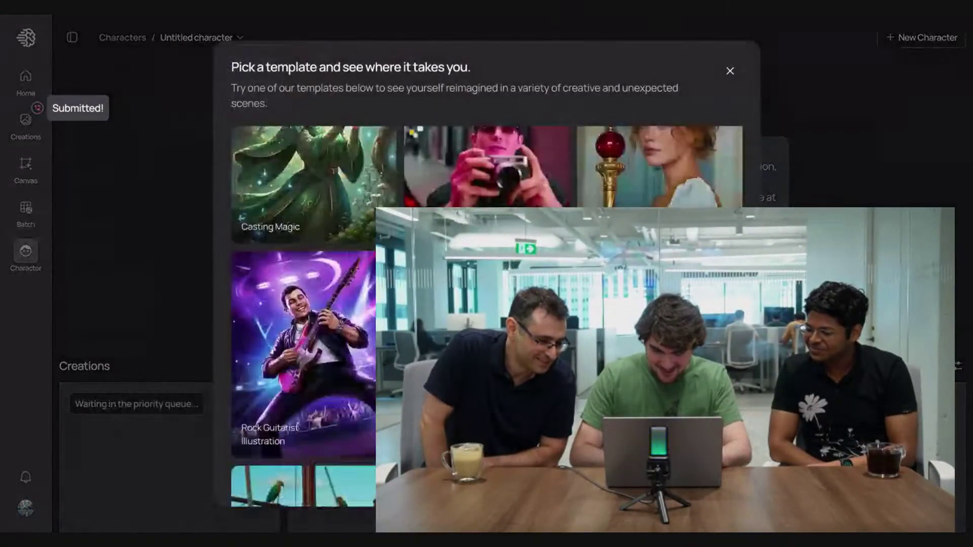
pyautogui.scroll(-10, 659, 284)
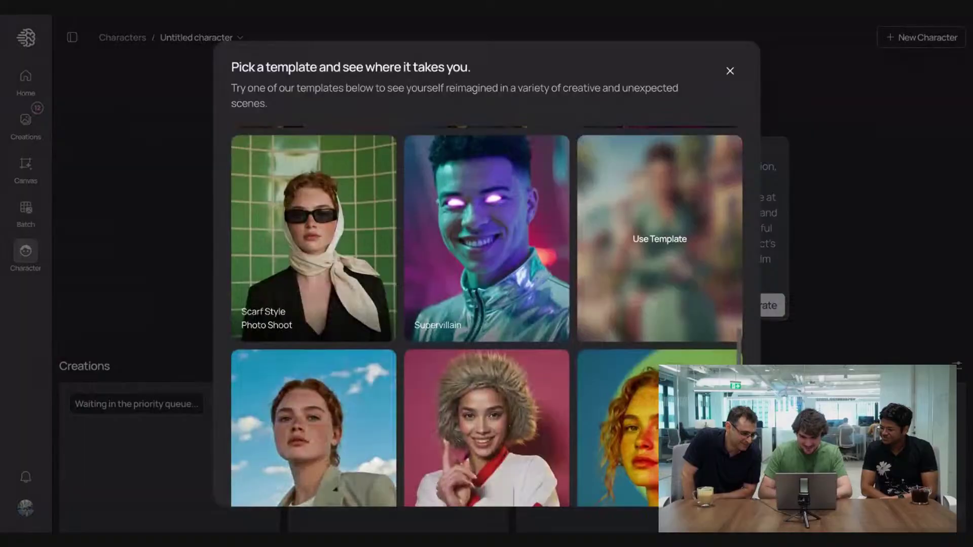
pyautogui.scroll(-7, 491, 304)
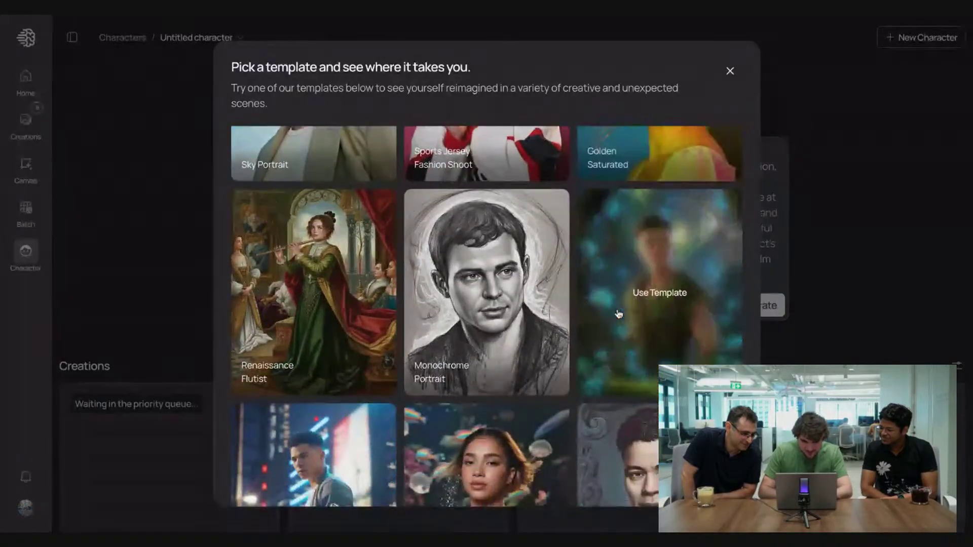
pyautogui.scroll(-4, 543, 321)
pyautogui.scroll(1, 378, 325)
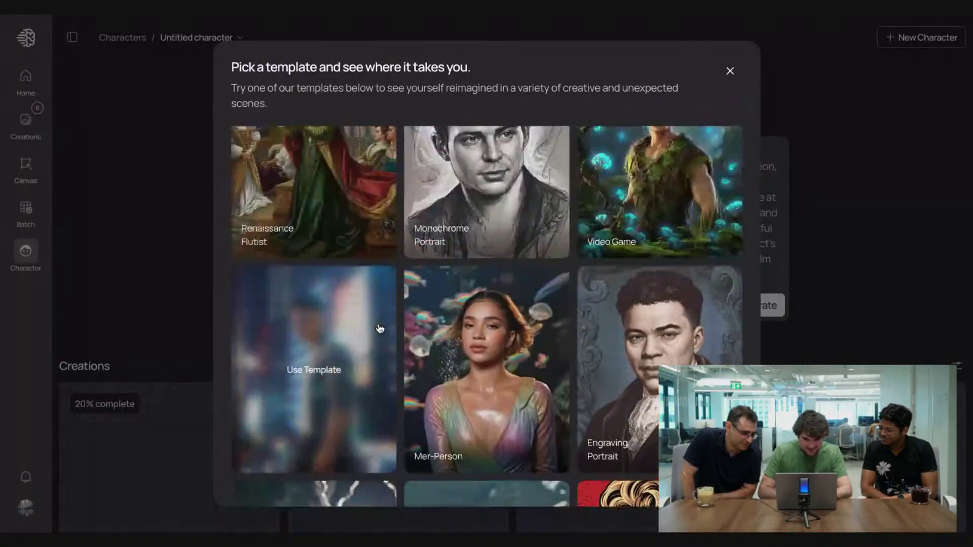
pyautogui.scroll(5, 379, 329)
pyautogui.click(532, 268)
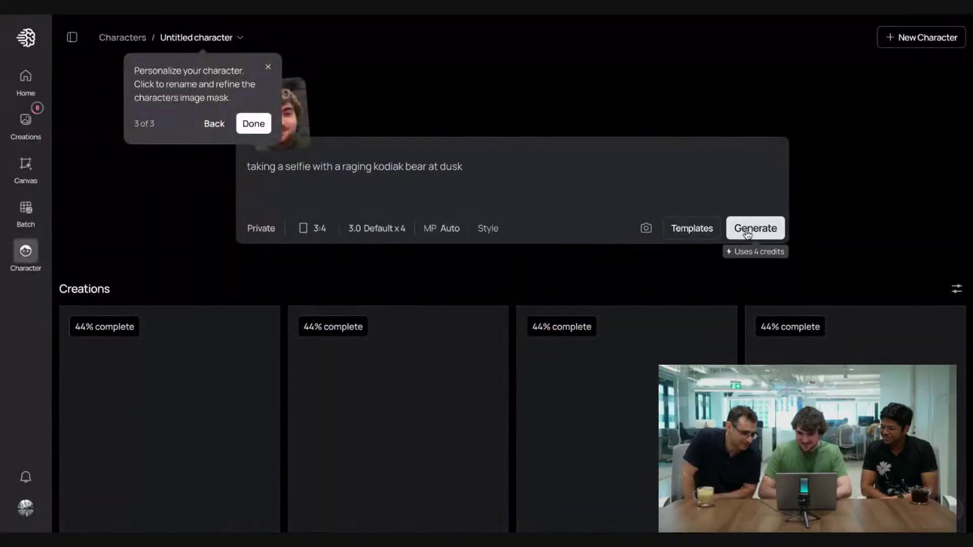
pyautogui.click(748, 232)
# Step: Dismiss the template picker and scroll Creations to see the finished pirate and pencil-sketch images
pyautogui.click(695, 231)
pyautogui.scroll(-8, 610, 286)
pyautogui.scroll(-5, 610, 286)
pyautogui.click(817, 204)
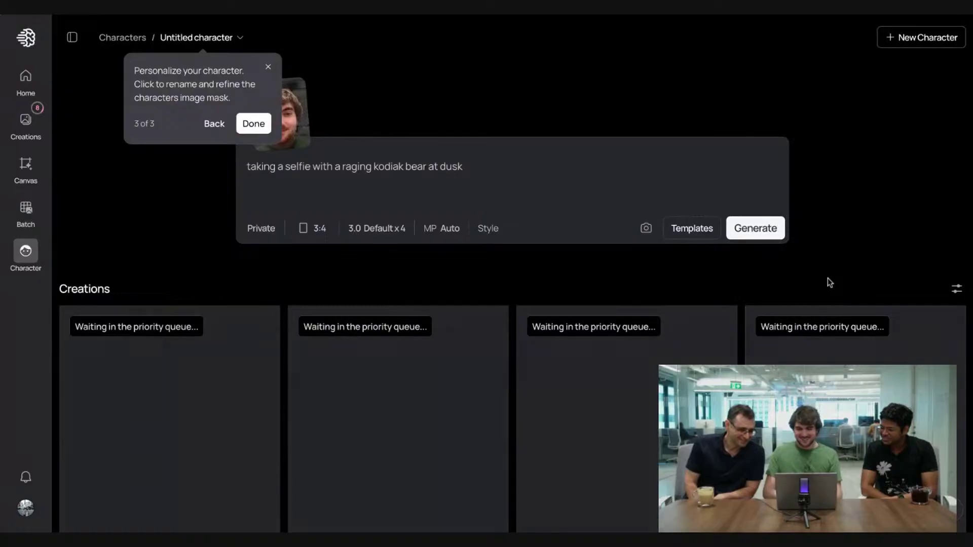
pyautogui.scroll(-10, 829, 282)
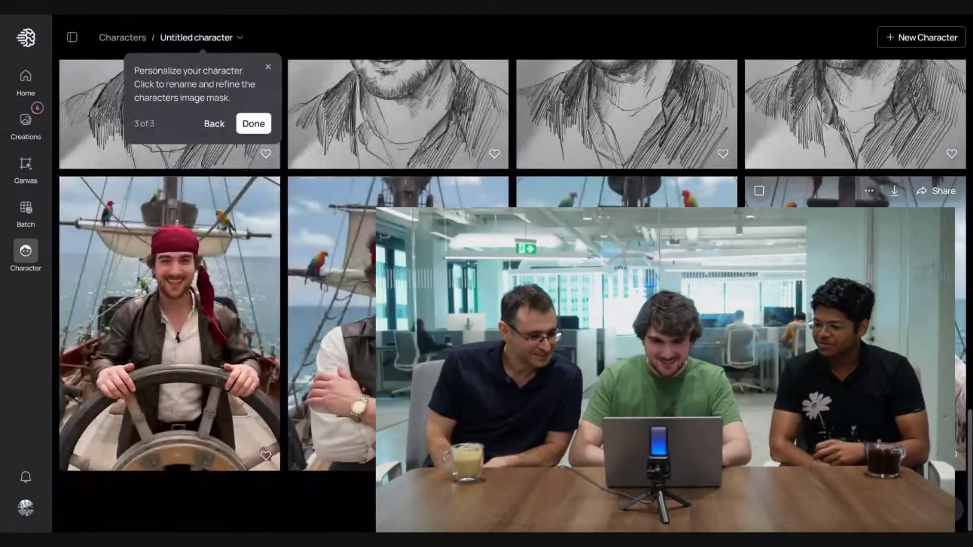
pyautogui.scroll(15, 806, 276)
# Step: View the fourth pirate image full-size and browse the other pirate generations
pyautogui.scroll(-15, 806, 275)
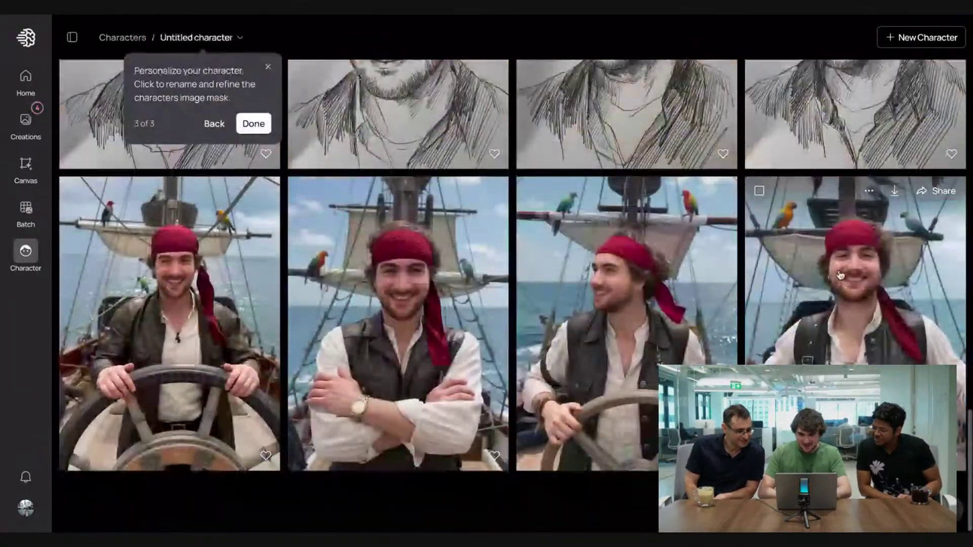
pyautogui.click(839, 275)
pyautogui.press('Left')
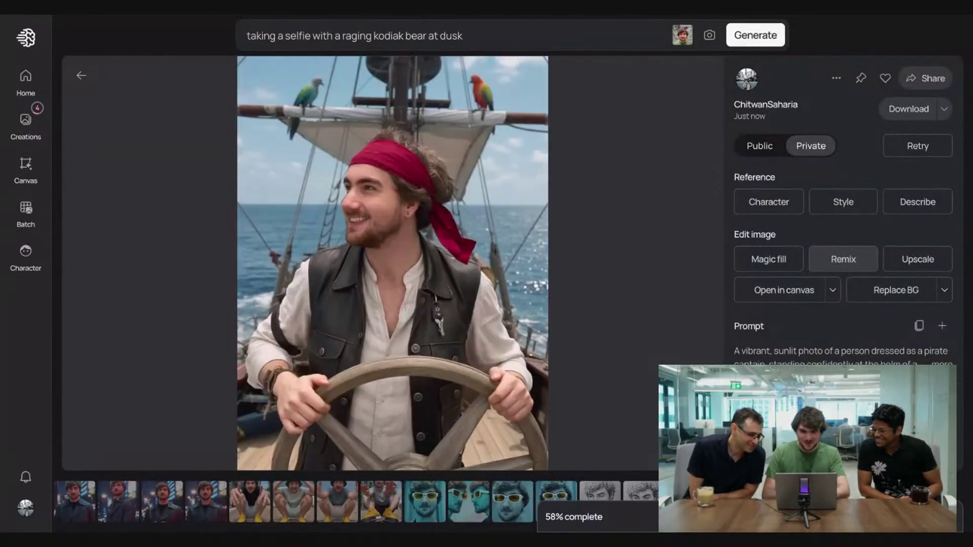
pyautogui.press('Left')
pyautogui.press('Left')
pyautogui.press('Right')
pyautogui.press('Right')
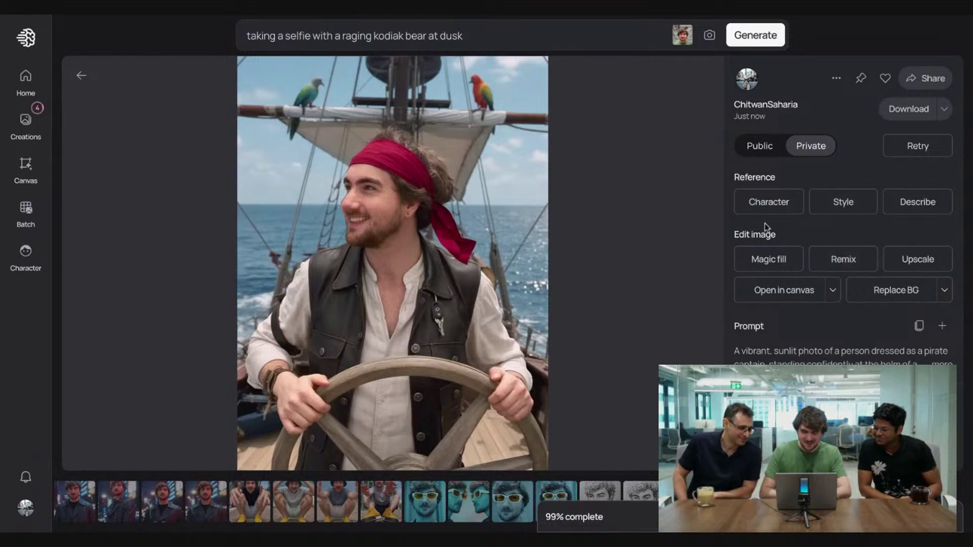
pyautogui.press('Left')
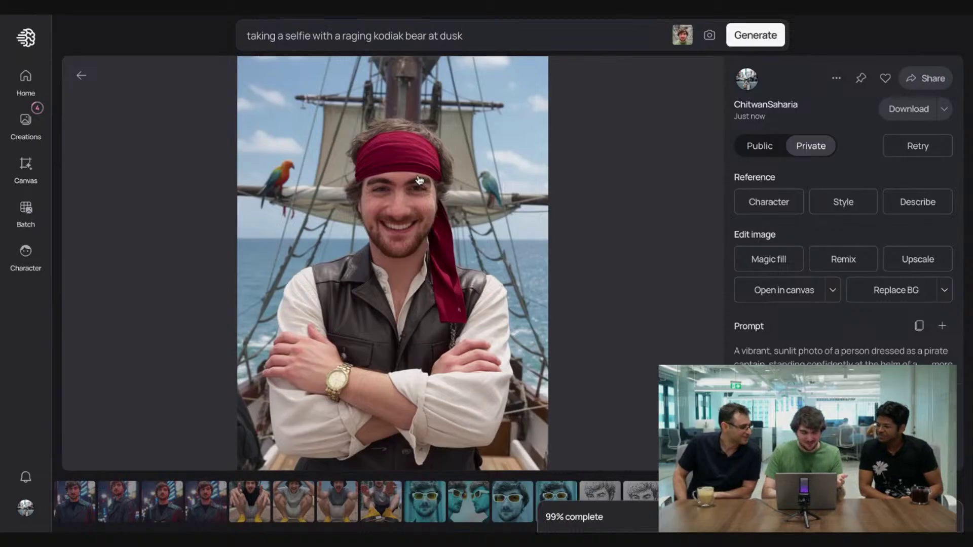
# Step: Browse the pencil-sketch generations of the character
pyautogui.press('Right')
pyautogui.press('Right')
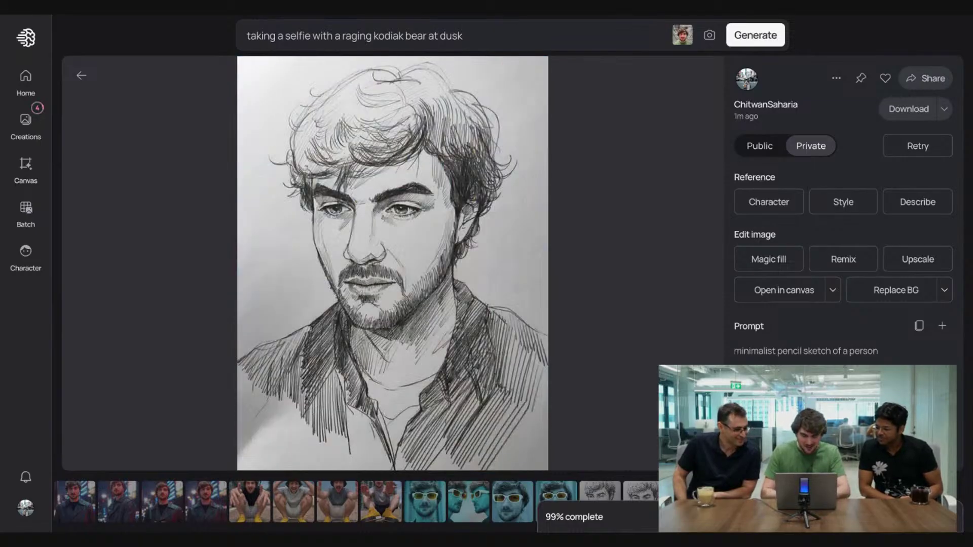
pyautogui.press('Left')
pyautogui.press('Right')
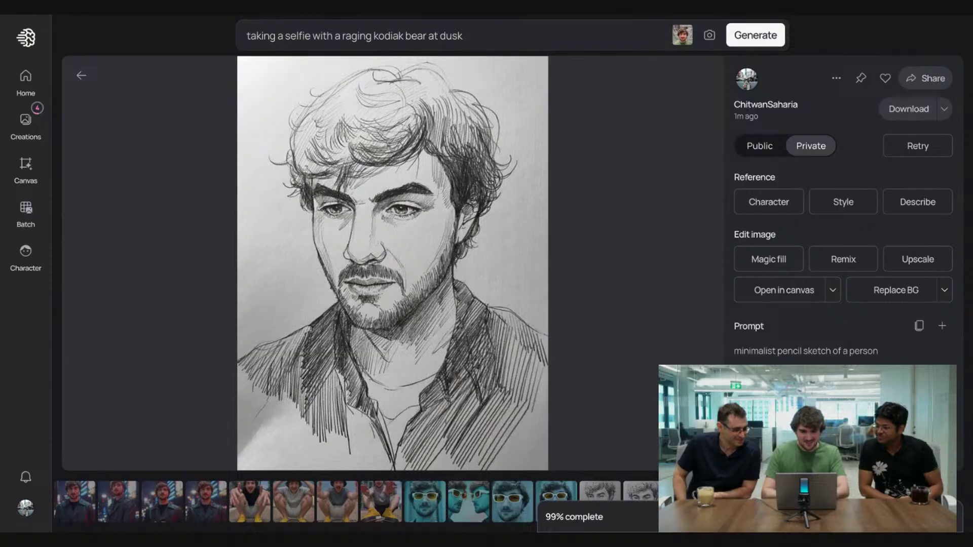
pyautogui.press('Right')
pyautogui.press('Right')
pyautogui.press('Right')
pyautogui.press('Right')
pyautogui.press('Right')
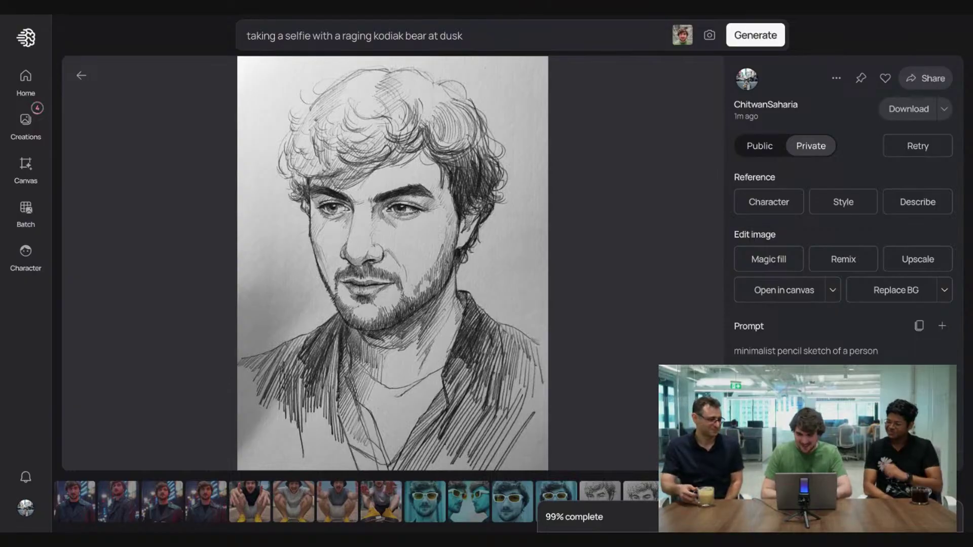
# Step: Step through the blue-sunglasses portraits back to the yellow-sneaker fisheye photo
pyautogui.press('Left')
pyautogui.press('Left')
pyautogui.press('Left')
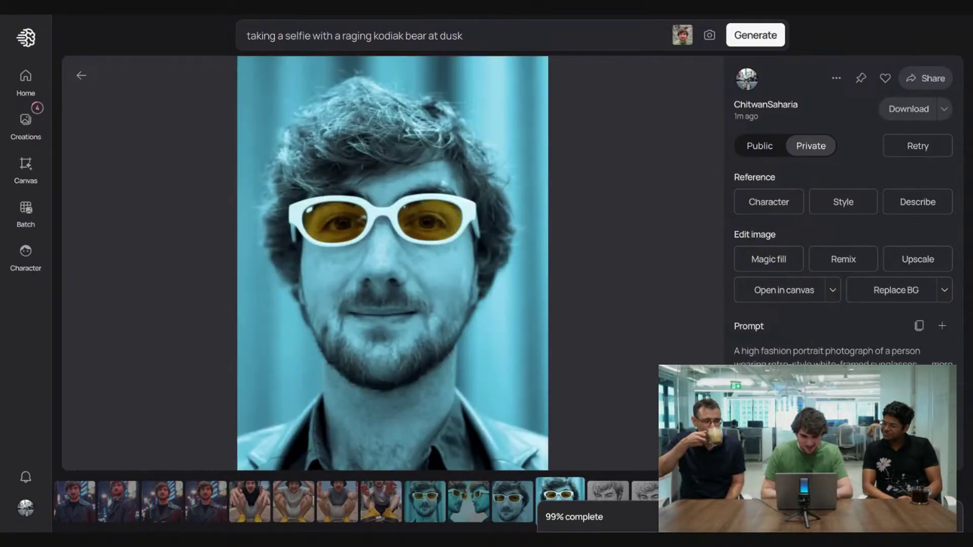
pyautogui.press('Left')
pyautogui.press('Left')
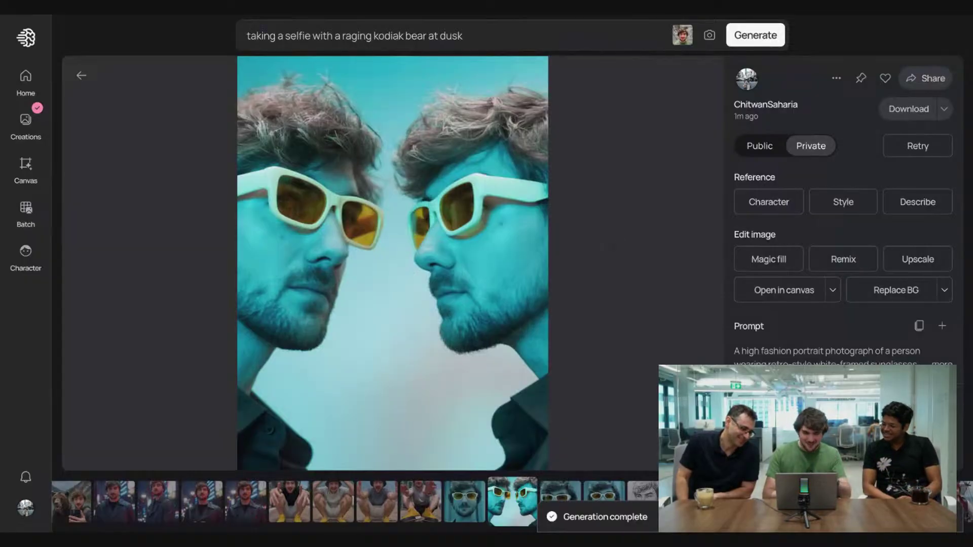
pyautogui.press('Left')
pyautogui.press('Left')
pyautogui.press('Right')
pyautogui.press('Right')
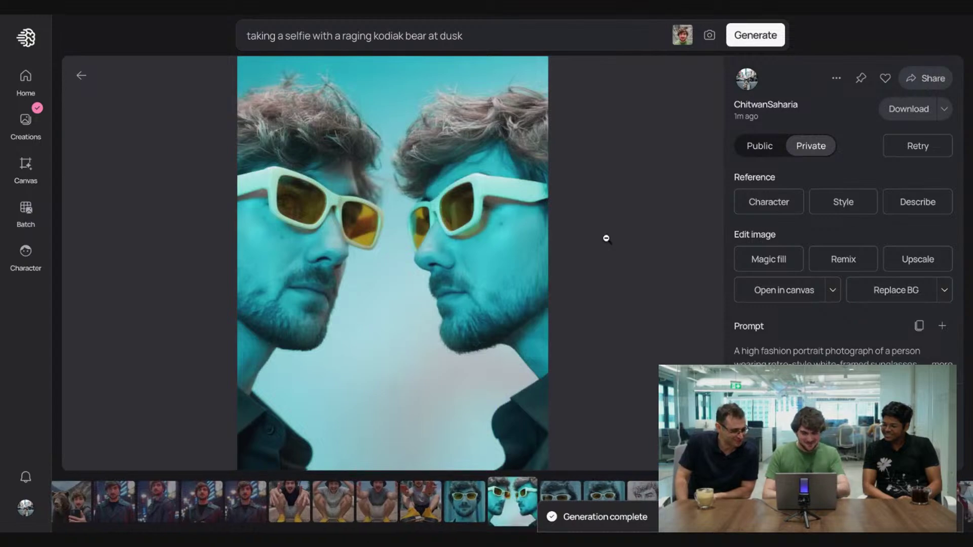
pyautogui.press('Left')
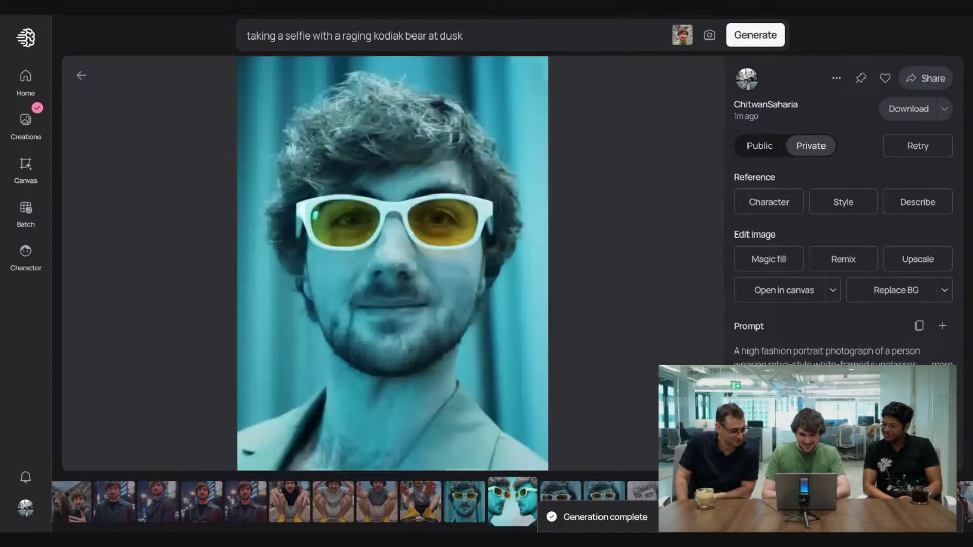
pyautogui.press('Left')
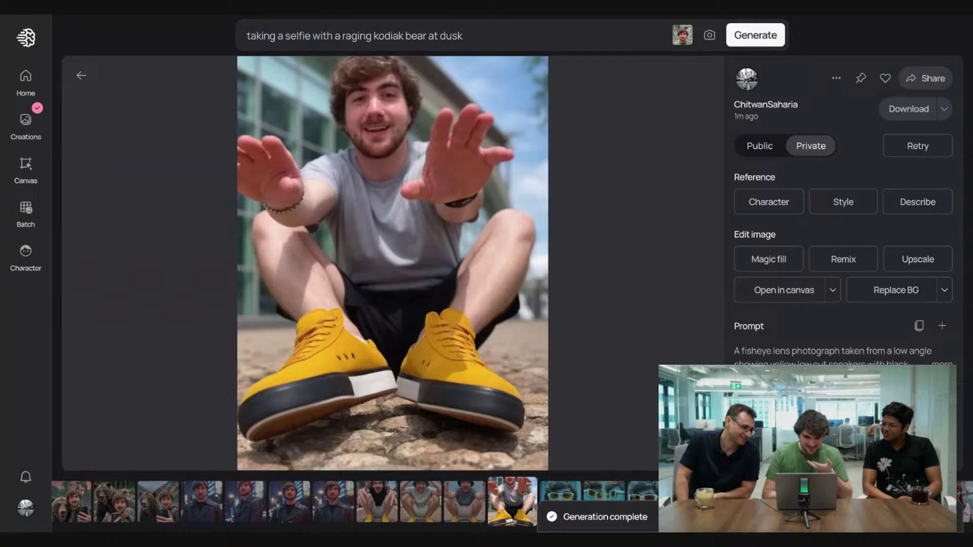
# Step: Step past the bucket-hat squatting and neon leather-coat images to the kodiak-bear selfie
pyautogui.press('Left')
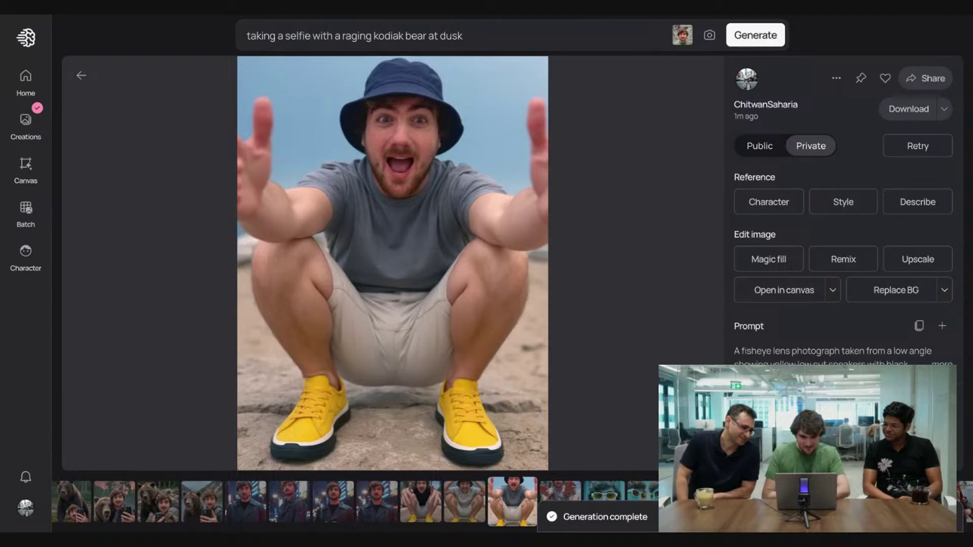
pyautogui.press('Left')
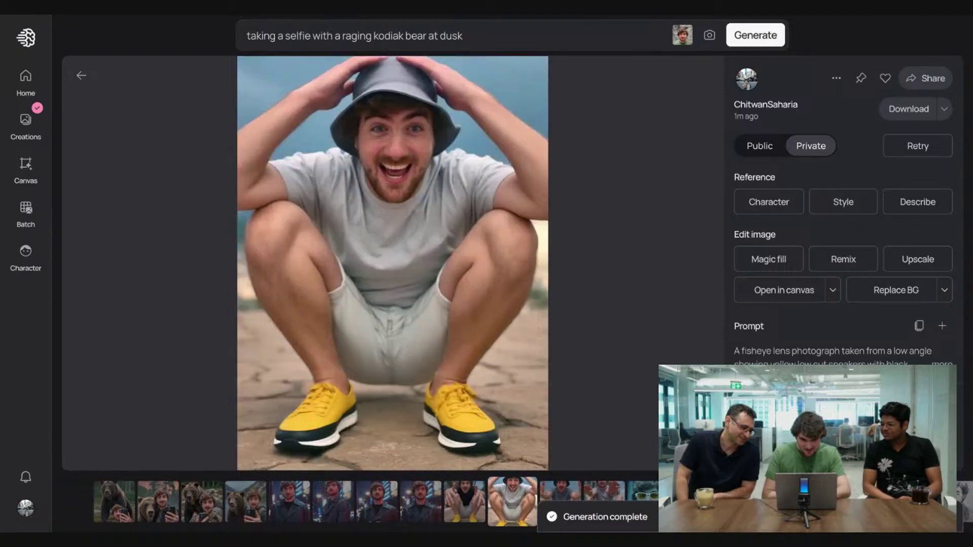
pyautogui.press('Left')
pyautogui.press('Left')
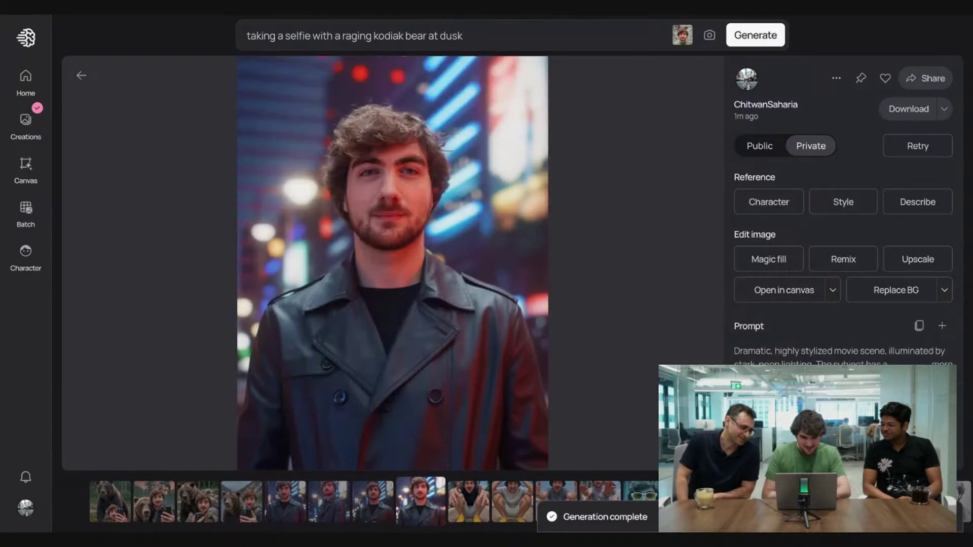
pyautogui.press('Left')
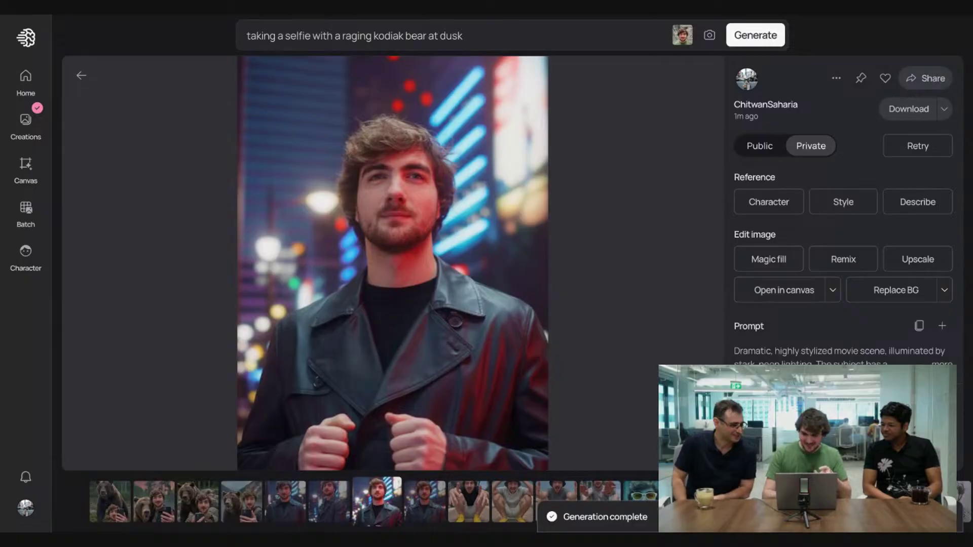
pyautogui.press('Left')
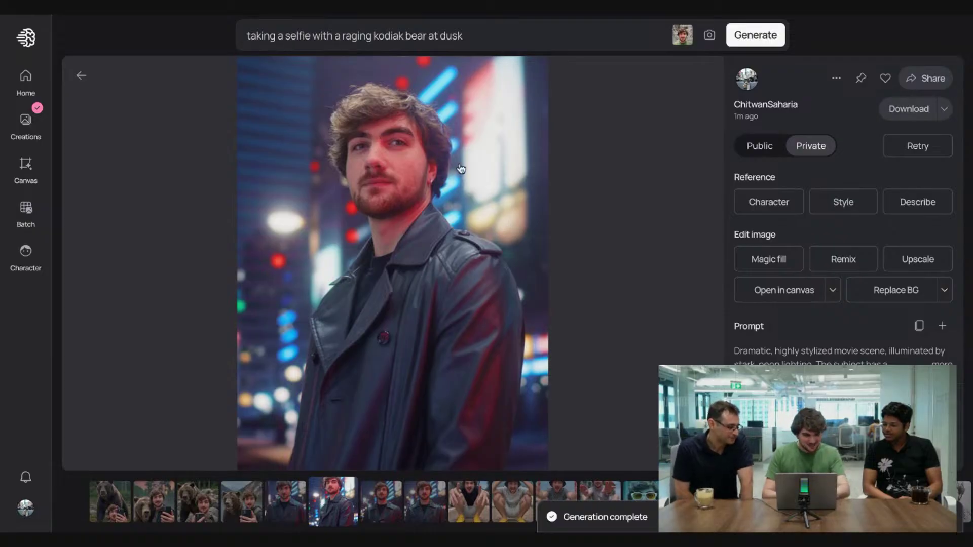
pyautogui.press('Left')
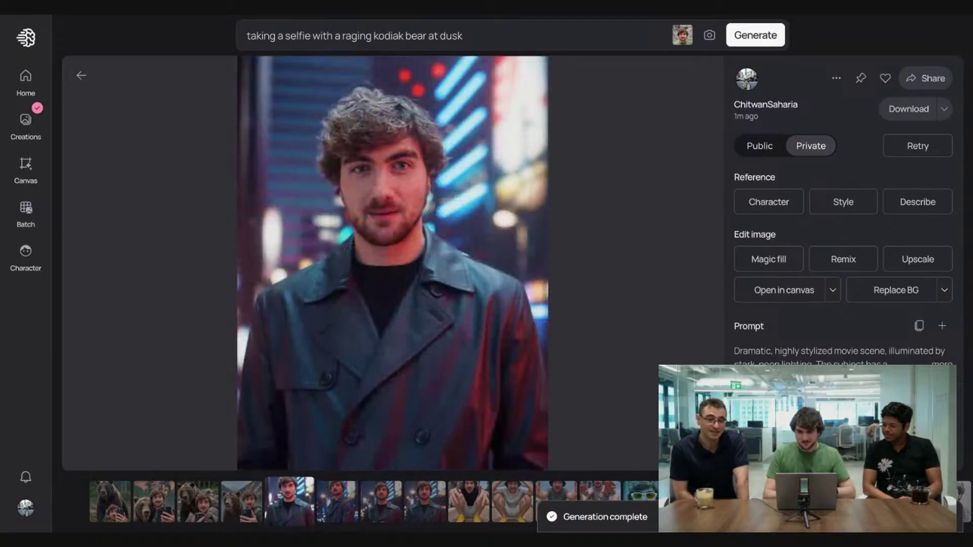
pyautogui.press('Left')
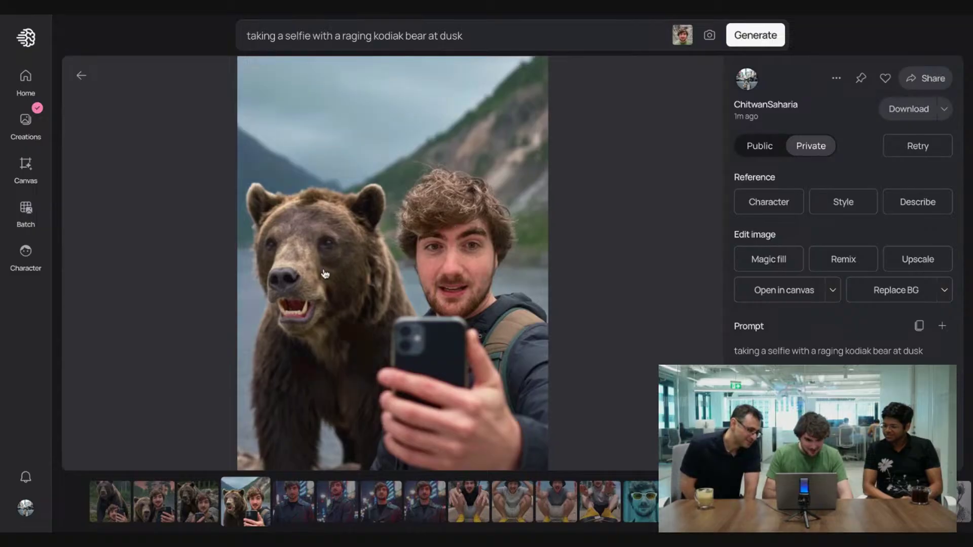
# Step: Compare the kodiak-bear selfies, settling on the sunset one
pyautogui.press('Left')
pyautogui.press('Right')
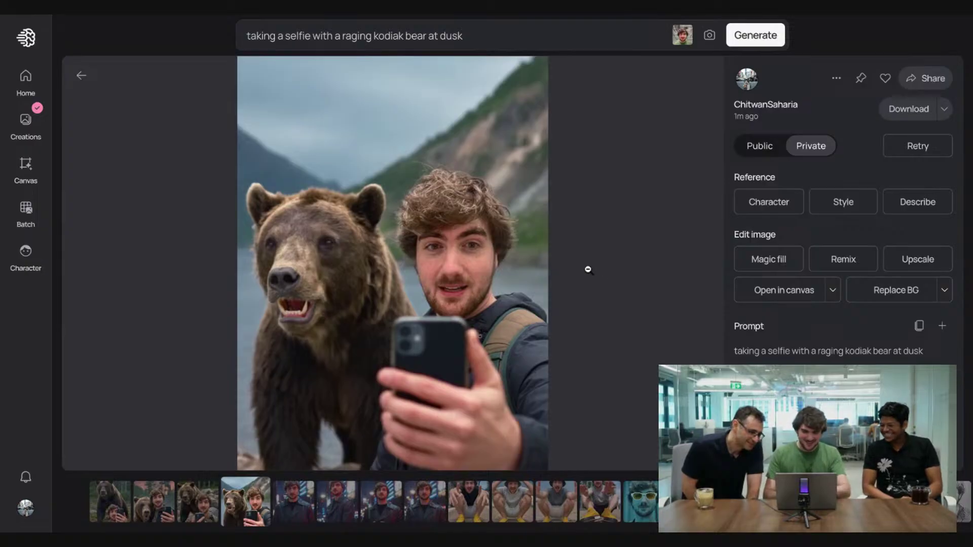
pyautogui.press('Left')
pyautogui.press('Left')
pyautogui.press('Left')
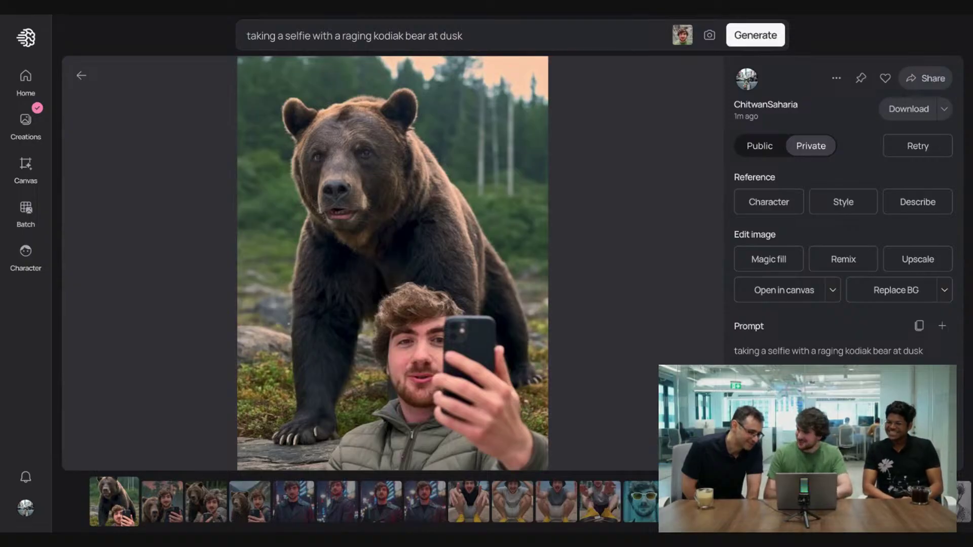
pyautogui.press('Right')
pyautogui.press('Left')
pyautogui.press('Right')
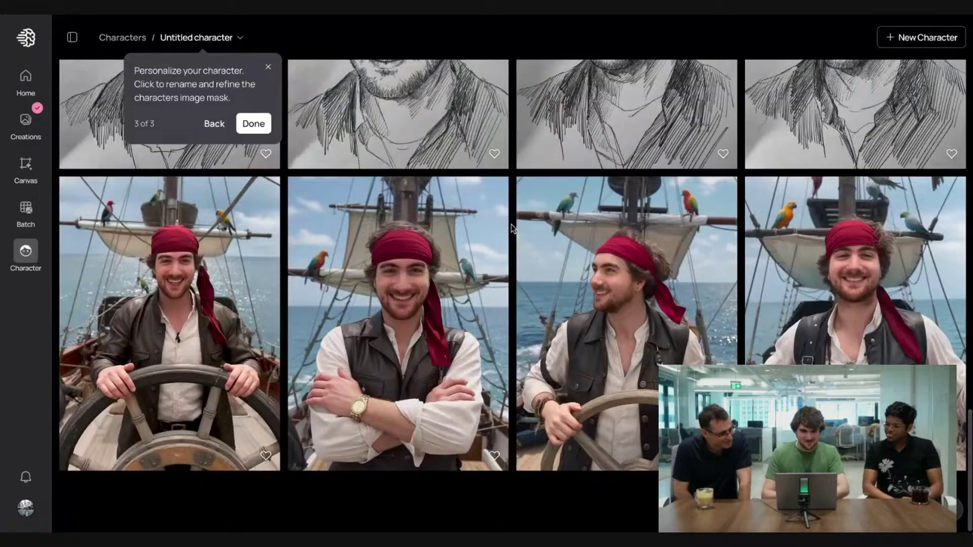
# Step: Back on the character page, clear all text from the prompt box
pyautogui.scroll(10, 512, 228)
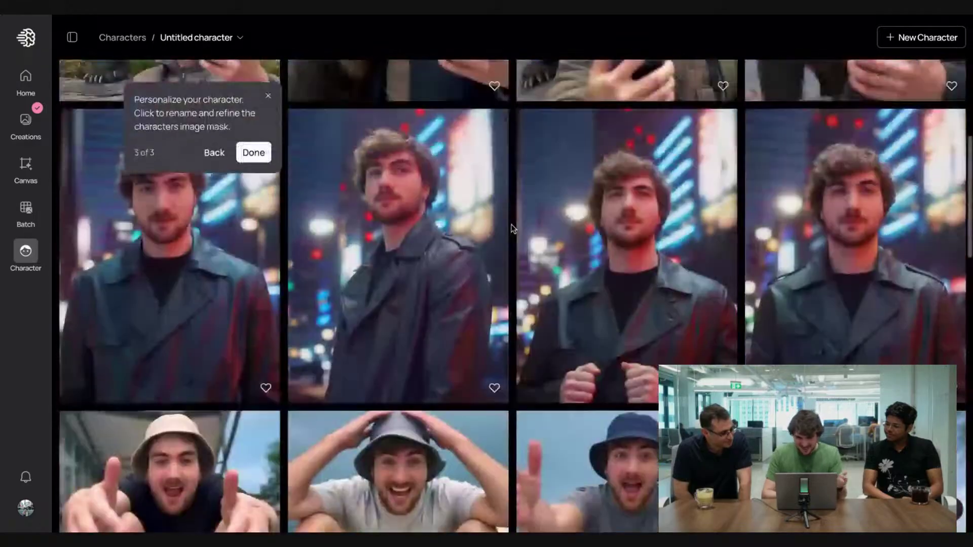
pyautogui.scroll(10, 512, 228)
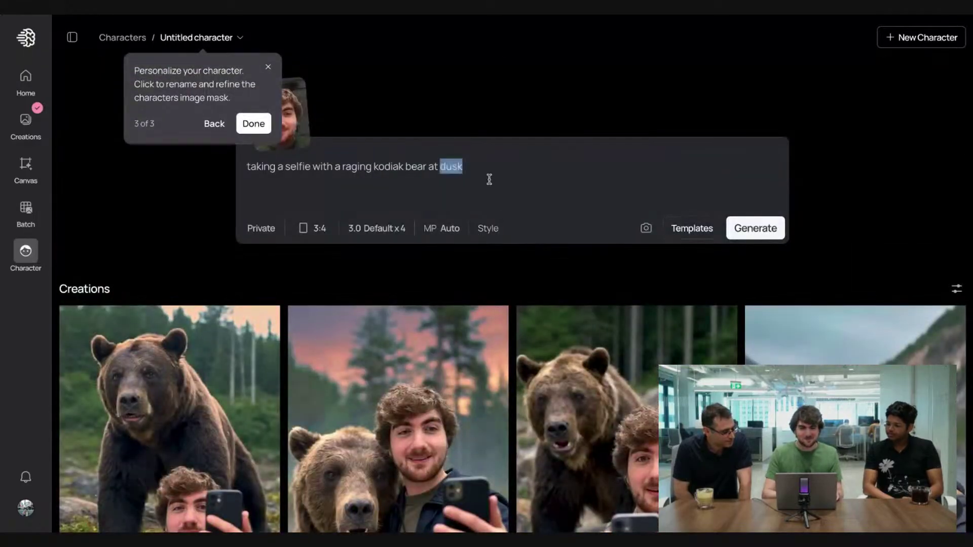
pyautogui.hotkey('ctrl', 'a')
pyautogui.press('BackSpace')
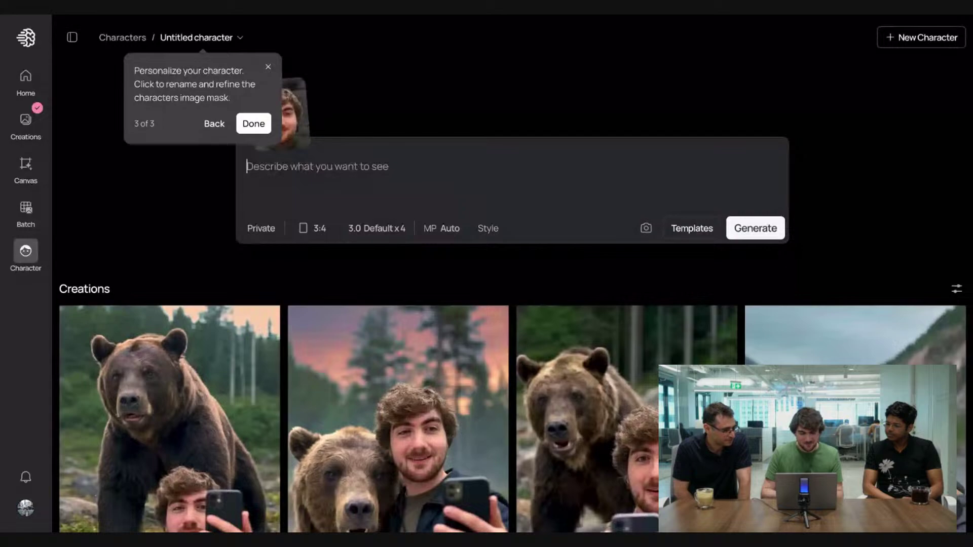
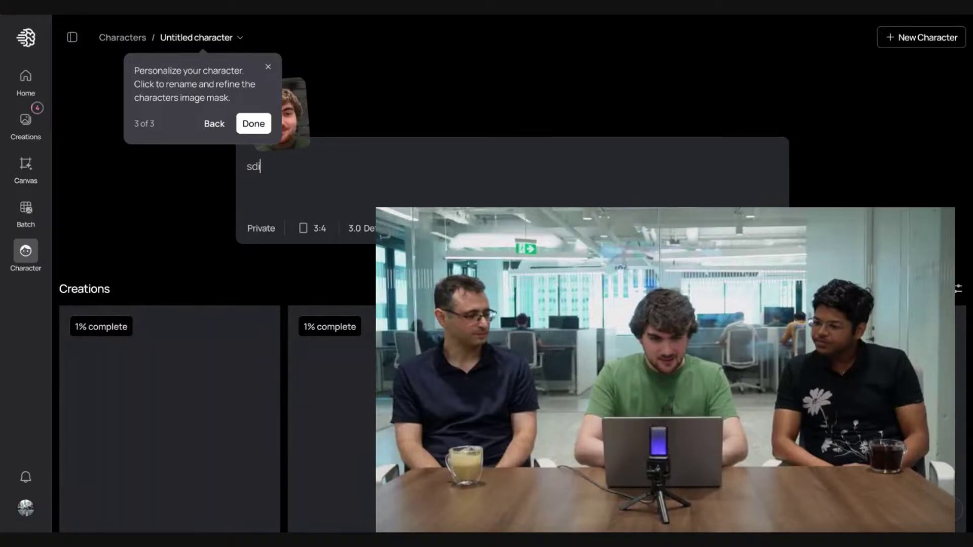
# Step: Generate 'side view' images of the character, then clear the prompt box
pyautogui.write('ide view')
pyautogui.press('Return')
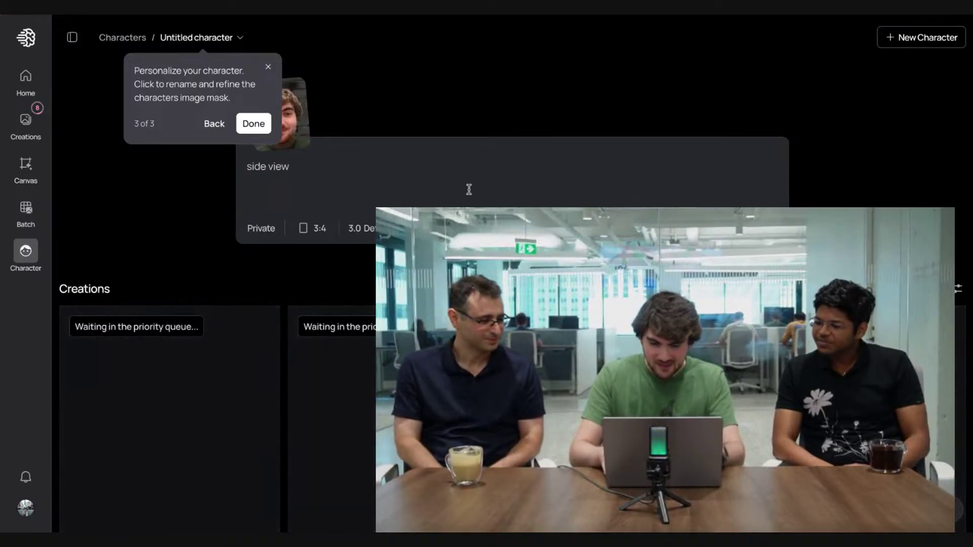
pyautogui.hotkey('ctrl', 'a')
pyautogui.press('BackSpace')
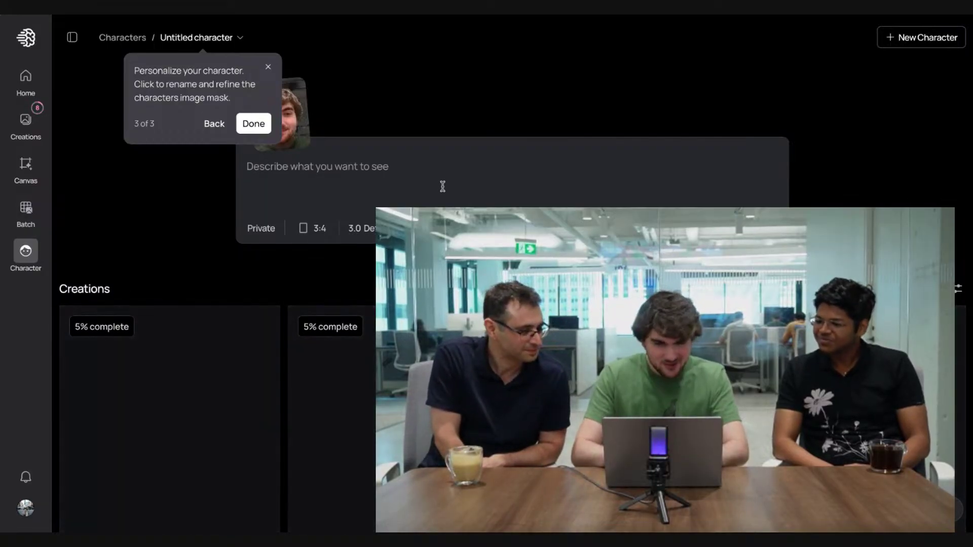
# Step: Enter the prompt 'as an anime-style character' and scroll down to the finished portraits
pyautogui.write('as')
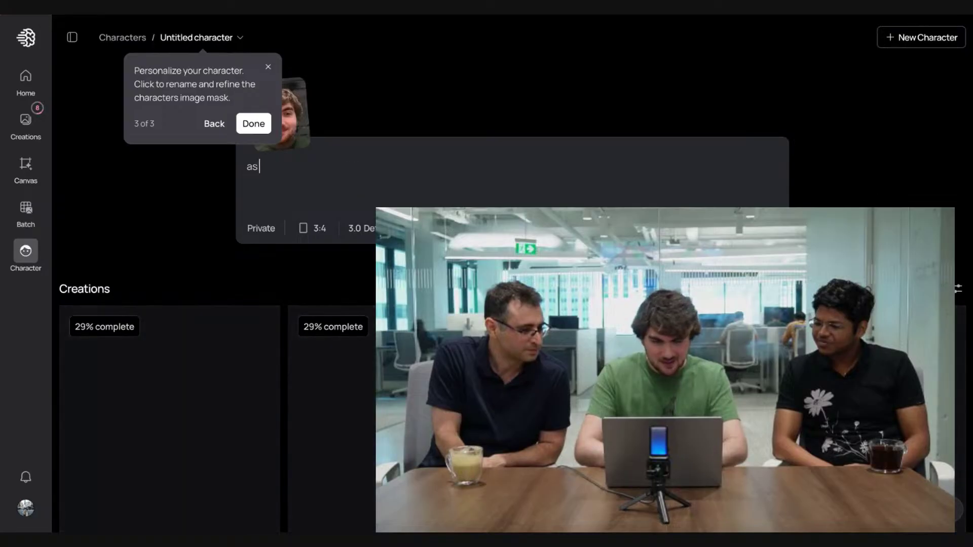
pyautogui.write(' an anmie')
pyautogui.press('BackSpace')
pyautogui.press('BackSpace')
pyautogui.press('BackSpace')
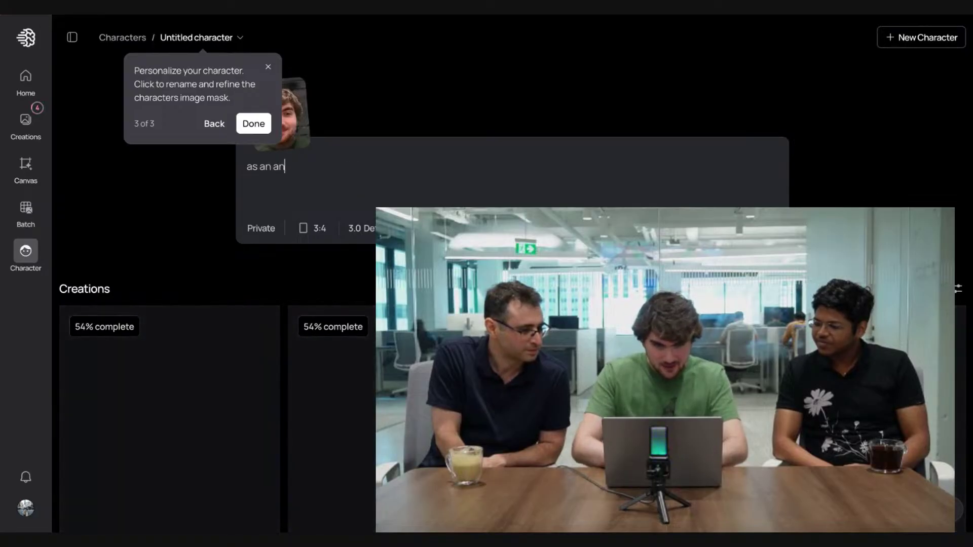
pyautogui.write('ime-style character')
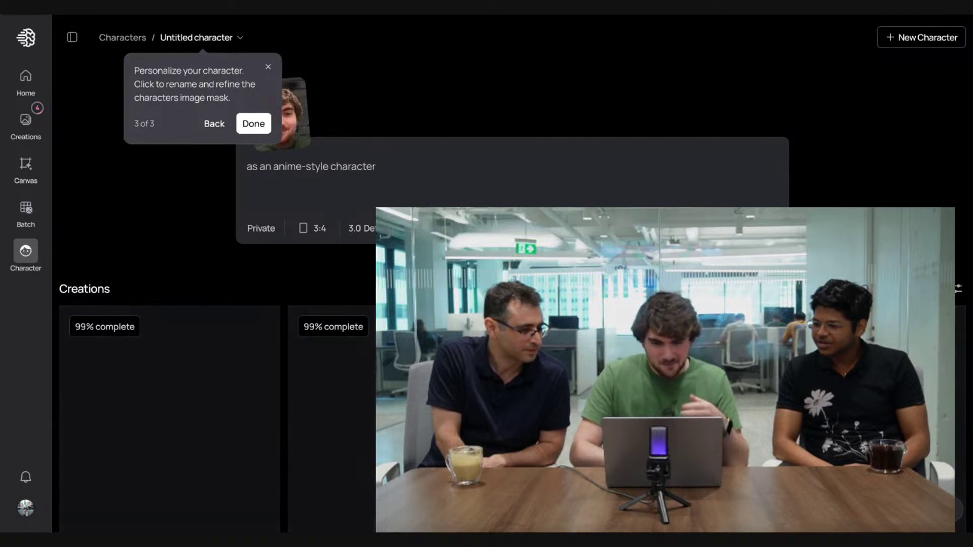
pyautogui.scroll(-7, 494, 211)
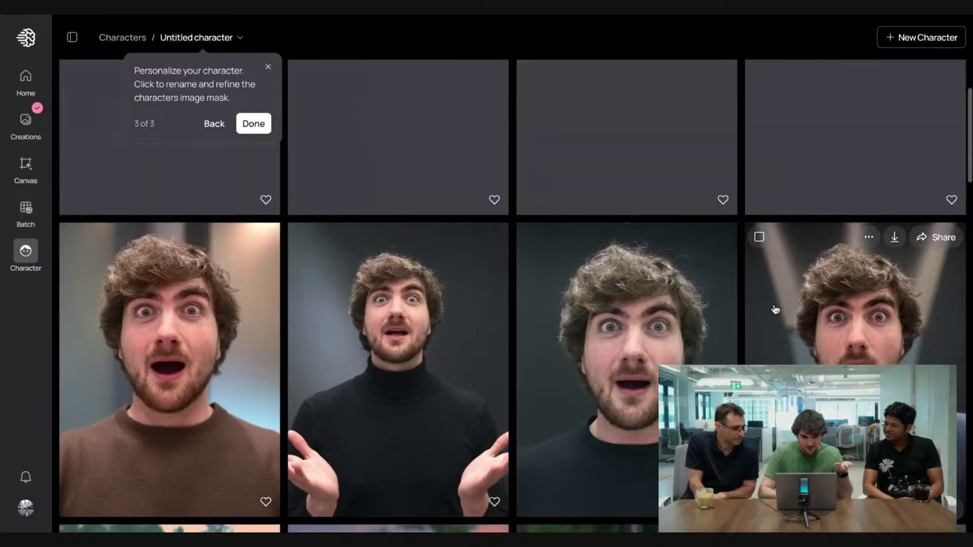
pyautogui.click(775, 309)
pyautogui.press('Left')
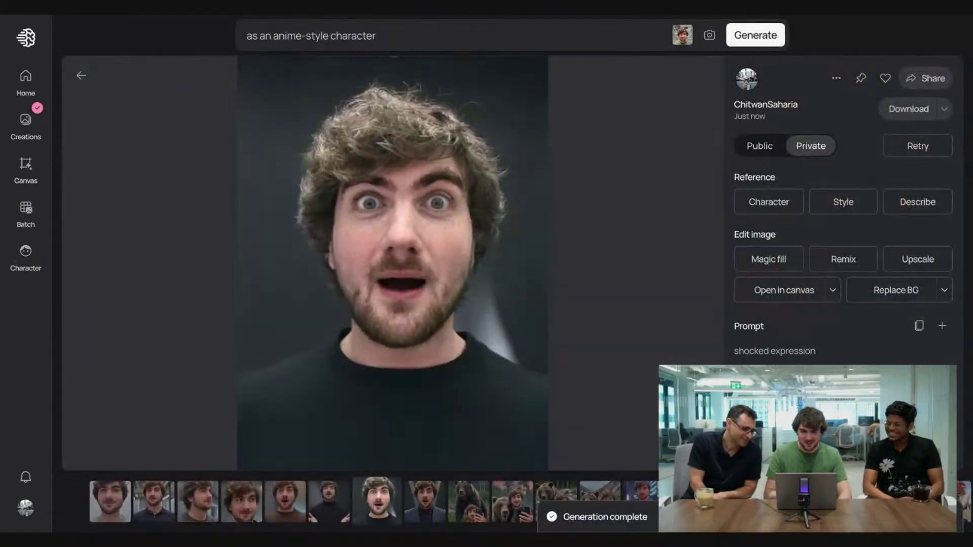
pyautogui.press('Left')
pyautogui.press('Left')
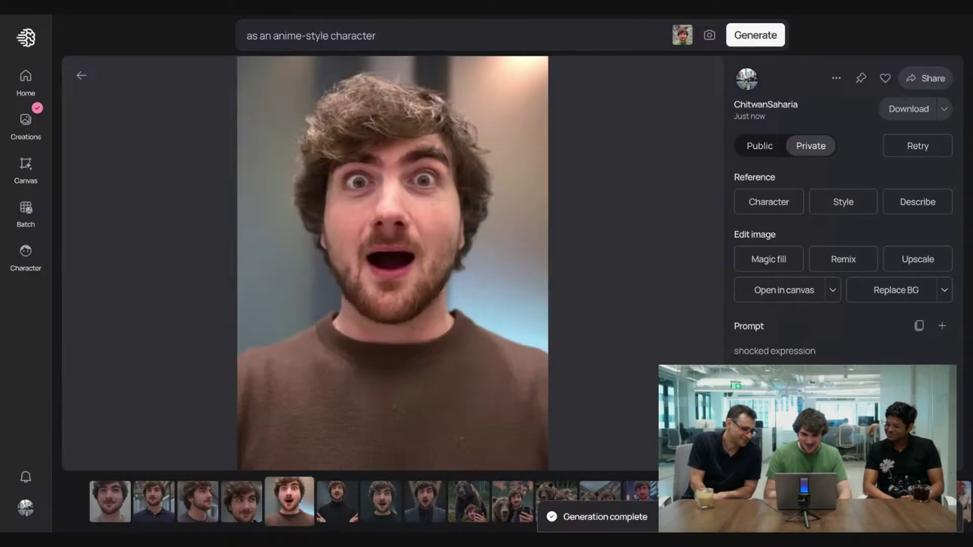
pyautogui.press('Right')
pyautogui.press('Right')
pyautogui.press('Left')
pyautogui.press('Left')
pyautogui.press('Left')
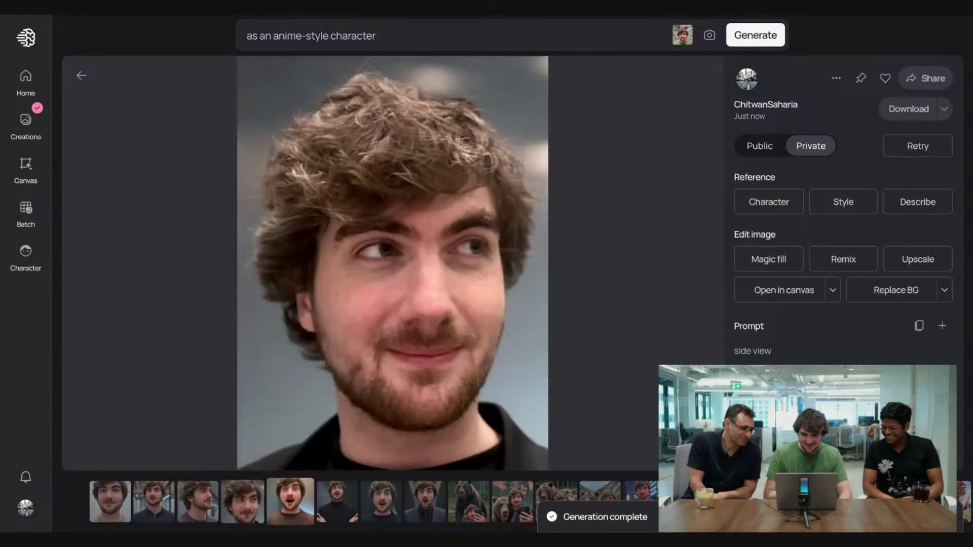
pyautogui.press('Right')
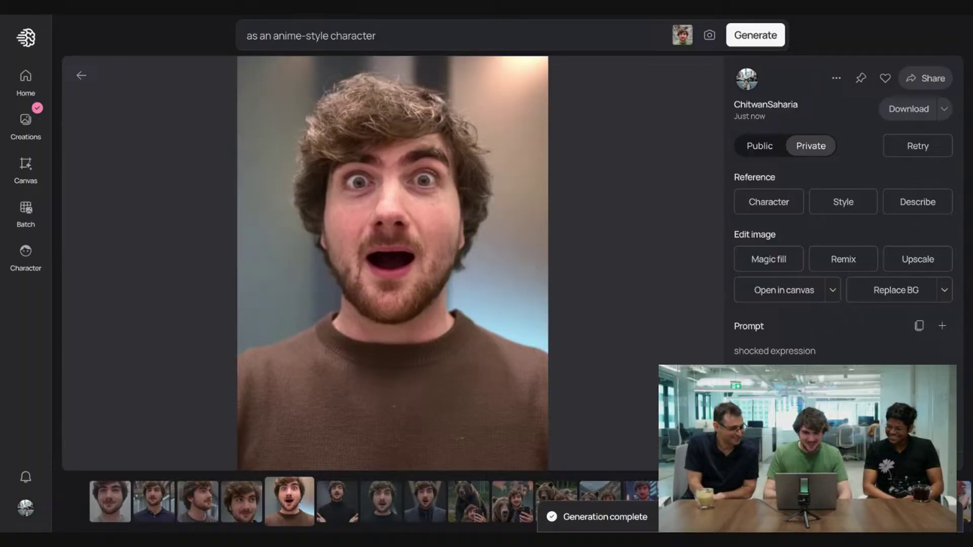
pyautogui.press('Right')
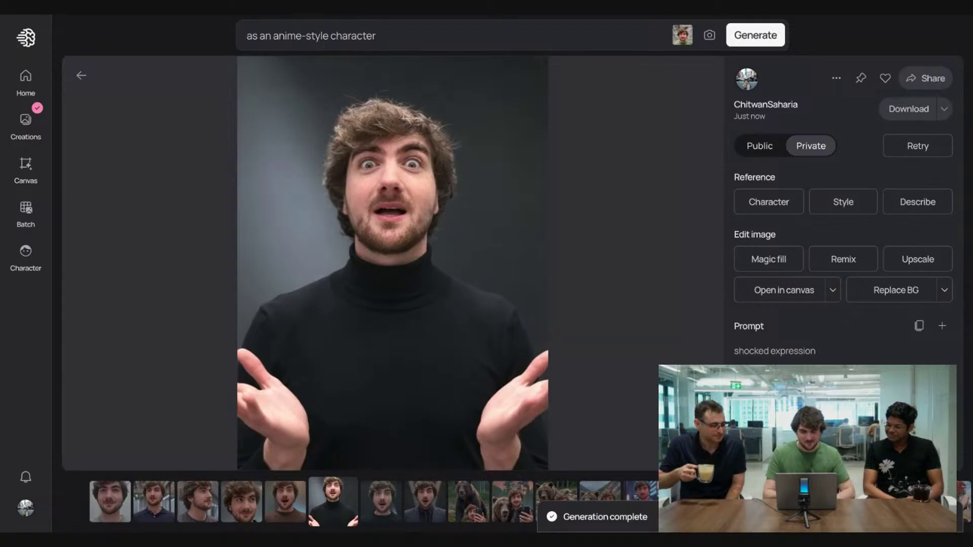
pyautogui.press('Right')
pyautogui.press('Left')
pyautogui.press('Left')
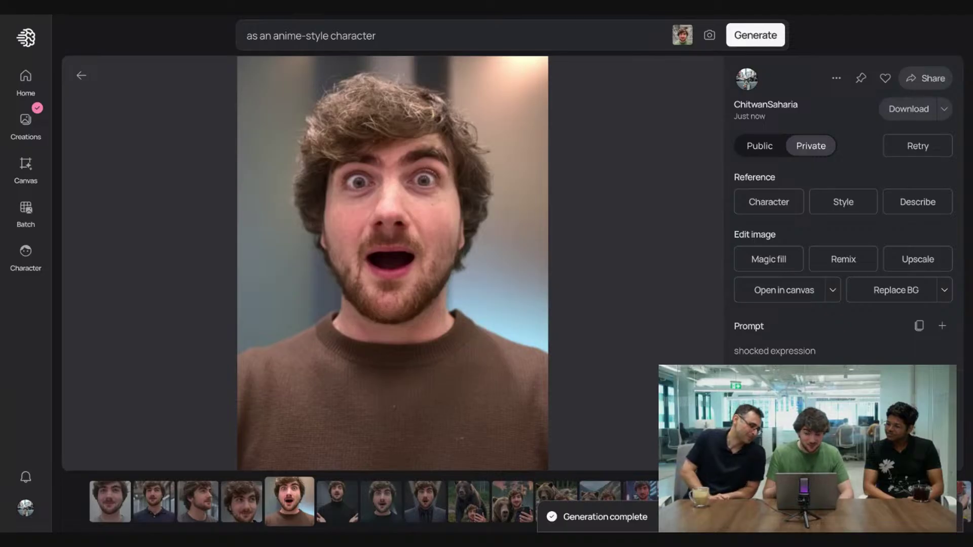
pyautogui.press('Left')
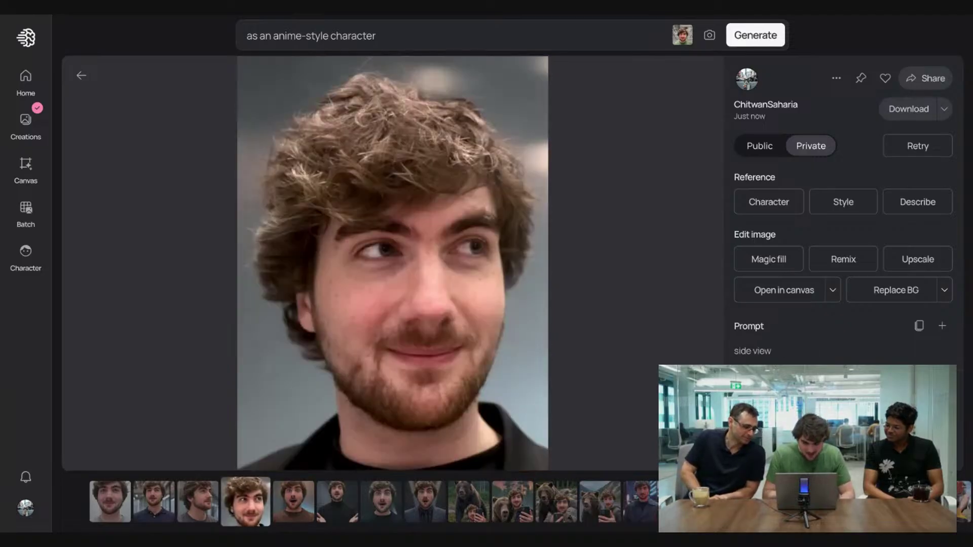
pyautogui.press('Left')
pyautogui.press('Left')
pyautogui.press('Left')
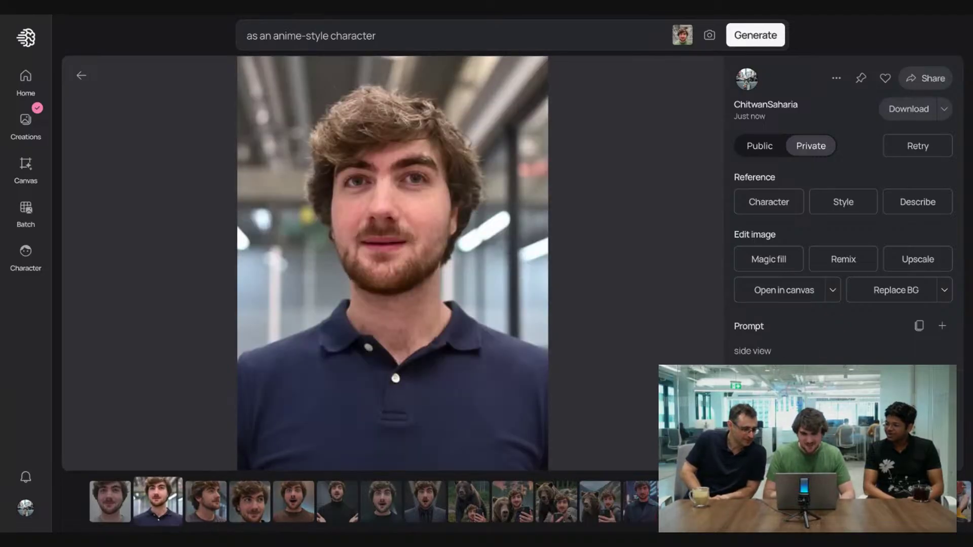
pyautogui.press('Right')
pyautogui.press('Right')
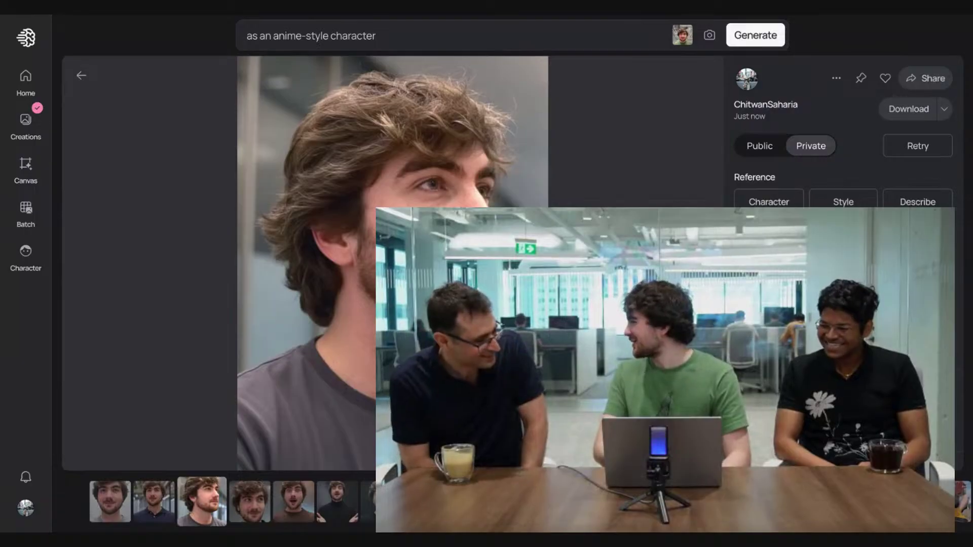
pyautogui.press('Right')
pyautogui.press('Left')
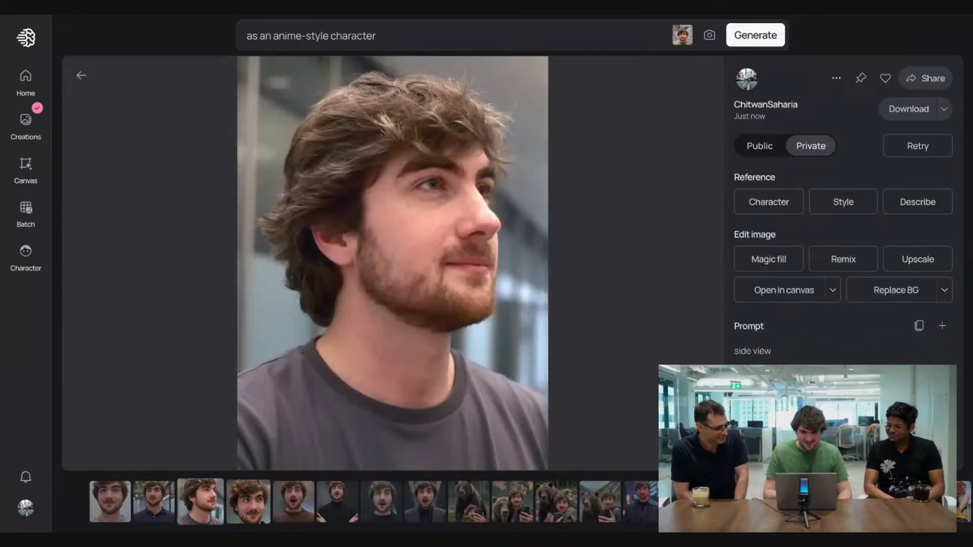
# Step: Return to the prompt and set the image style to Fiction
pyautogui.click(657, 267)
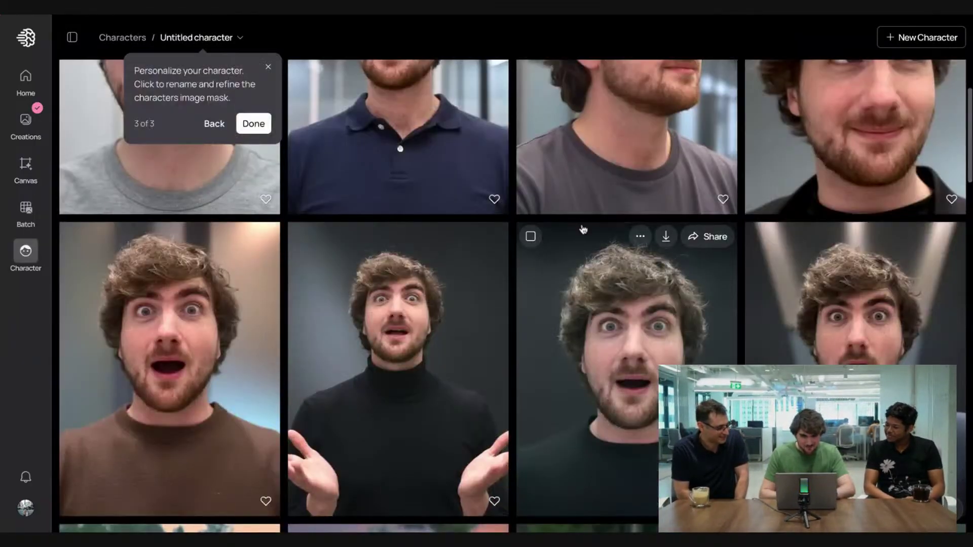
pyautogui.scroll(5, 583, 229)
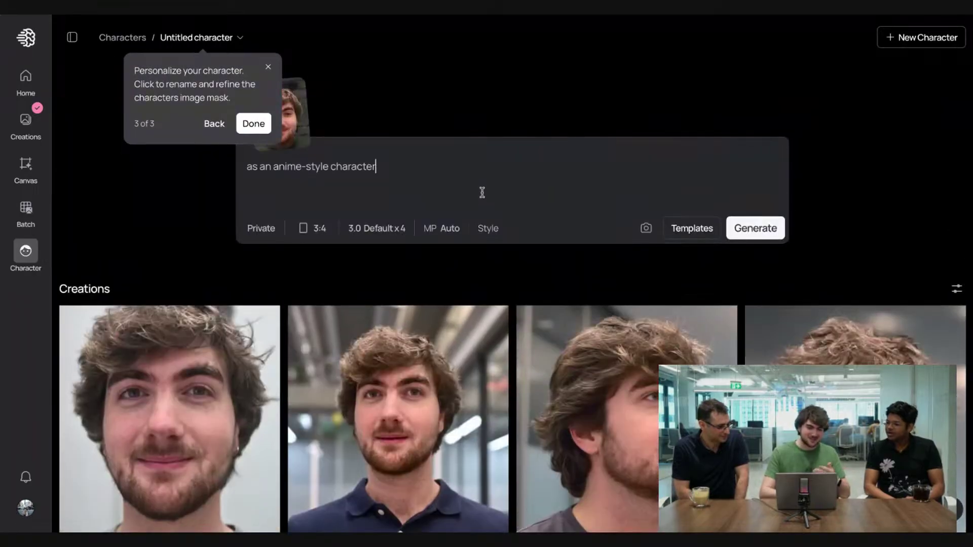
pyautogui.click(490, 229)
pyautogui.click(651, 309)
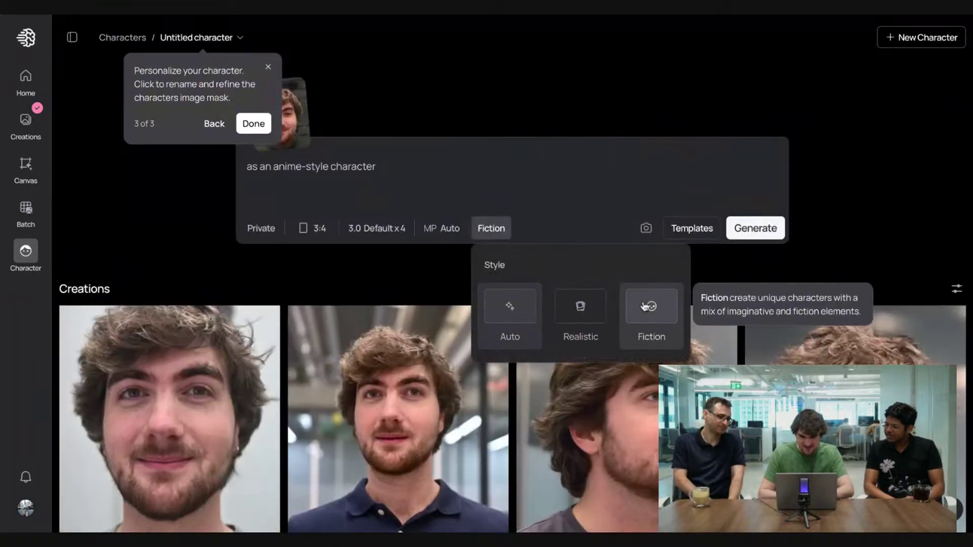
pyautogui.click(547, 204)
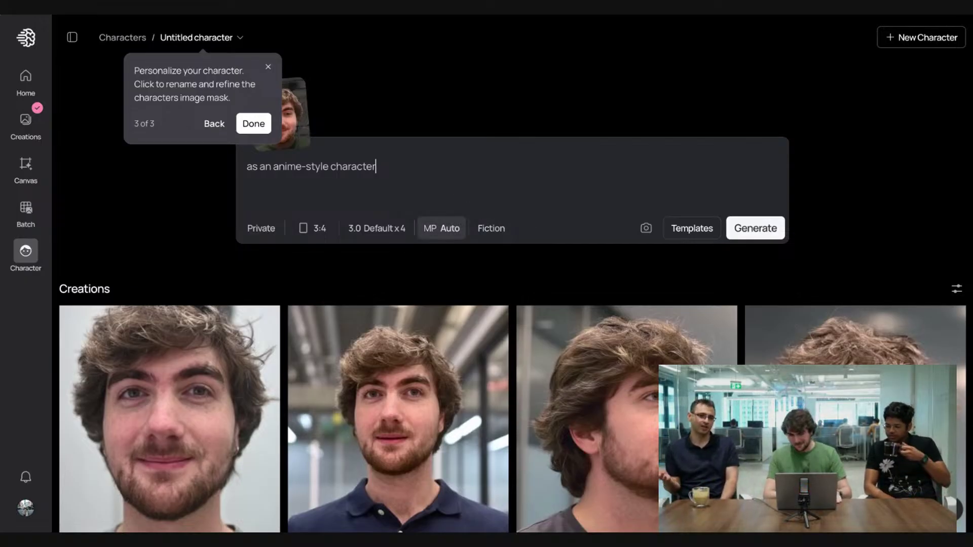
# Step: Turn Magic Prompt off and generate the anime-style images
pyautogui.click(458, 226)
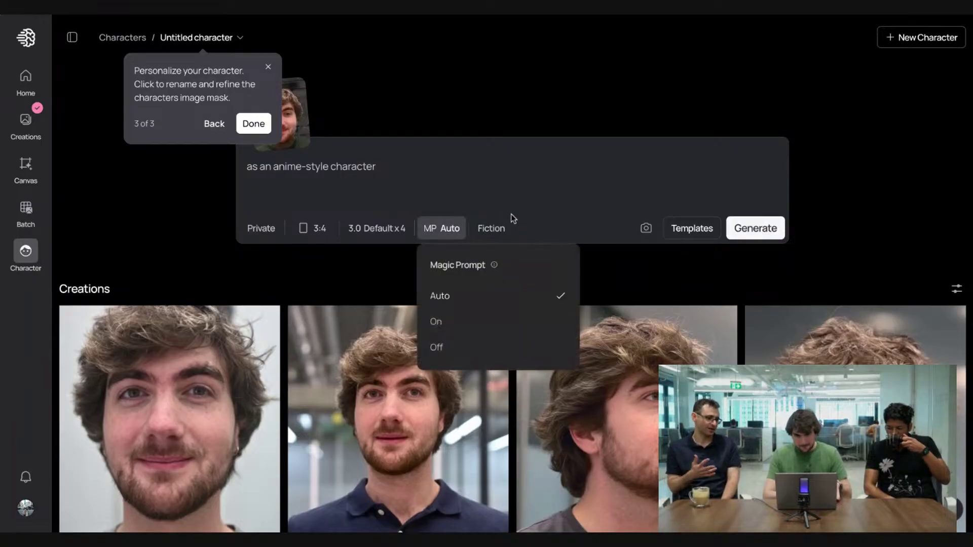
pyautogui.click(497, 344)
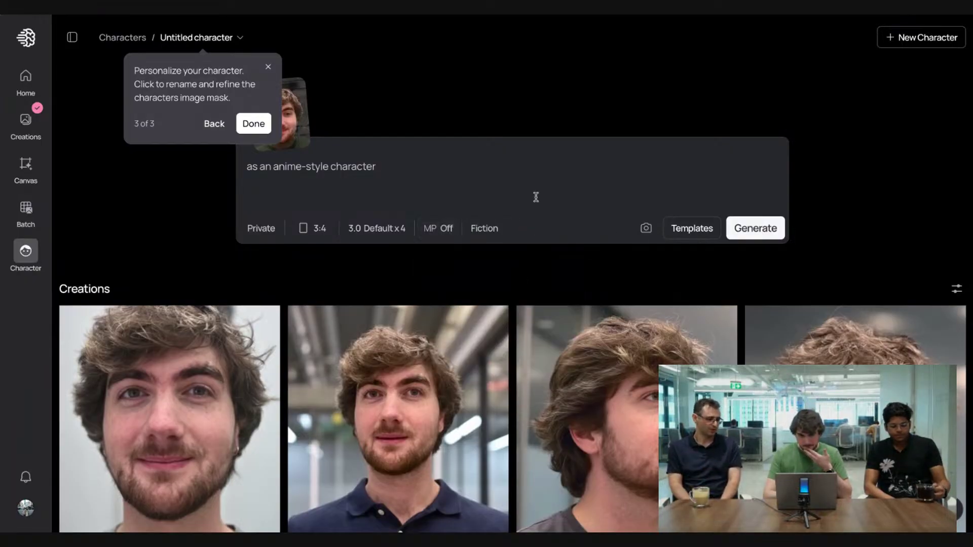
pyautogui.click(744, 228)
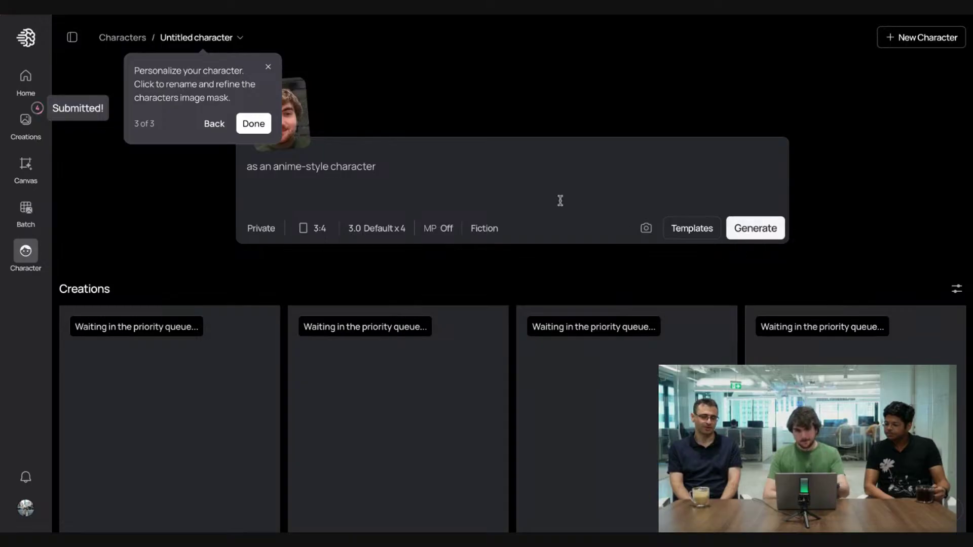
# Step: Submit the prompt 'riding a motorbike' and scroll through the finished anime portraits
pyautogui.write('riding a m')
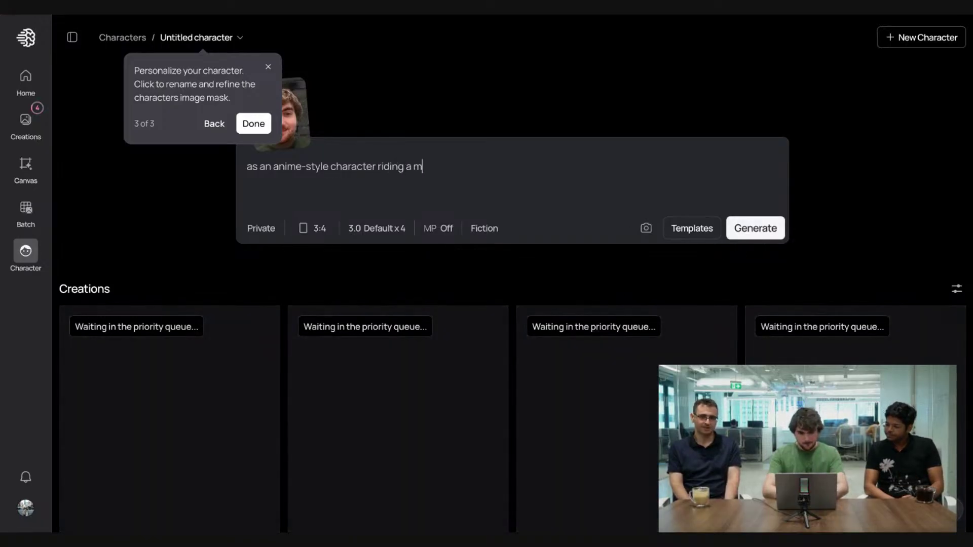
pyautogui.write('otorbike')
pyautogui.press('Return')
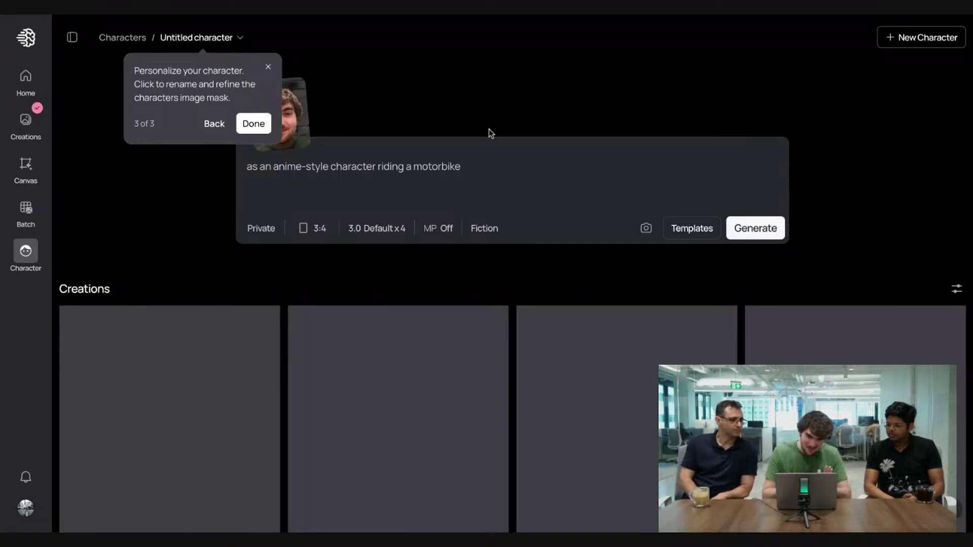
pyautogui.scroll(-1, 491, 133)
pyautogui.scroll(-10, 567, 178)
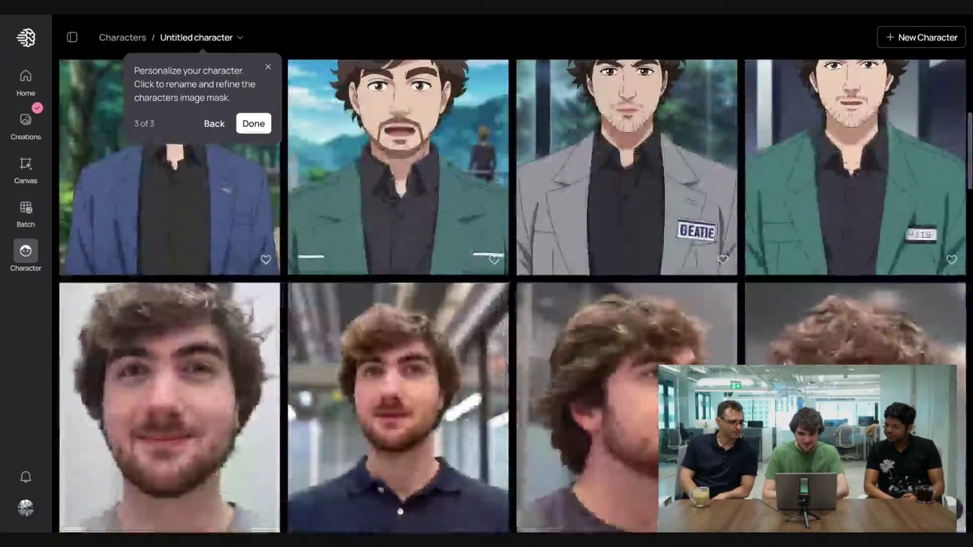
pyautogui.scroll(2, 568, 179)
# Step: Open the grey-jacket portrait full size and flip back through the images to the first red-motorbike rider
pyautogui.click(568, 179)
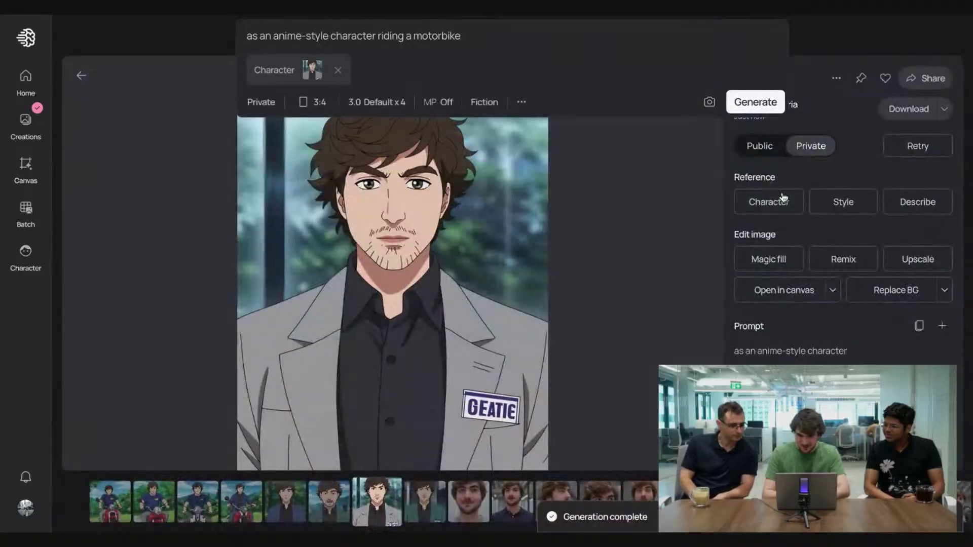
pyautogui.press('Left')
pyautogui.press('Left')
pyautogui.press('Left')
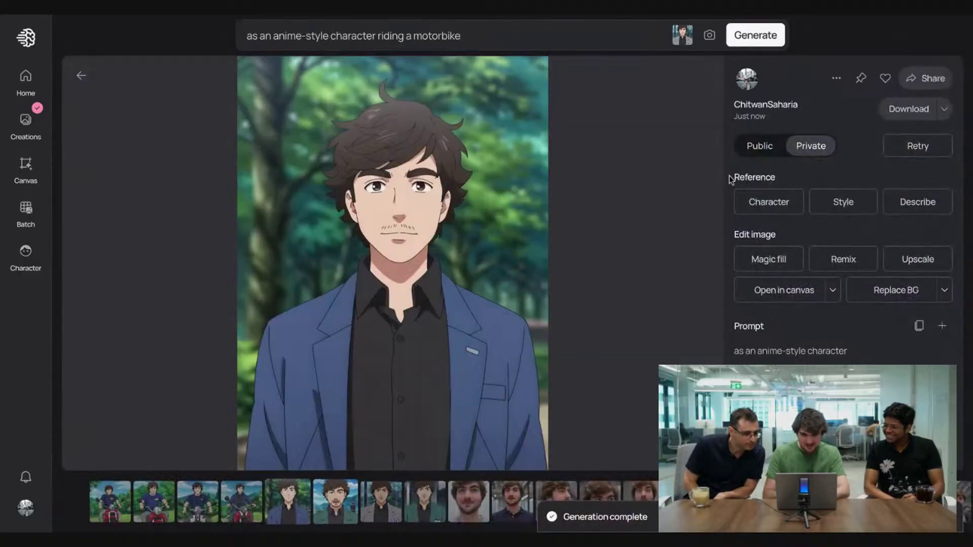
pyautogui.press('Right')
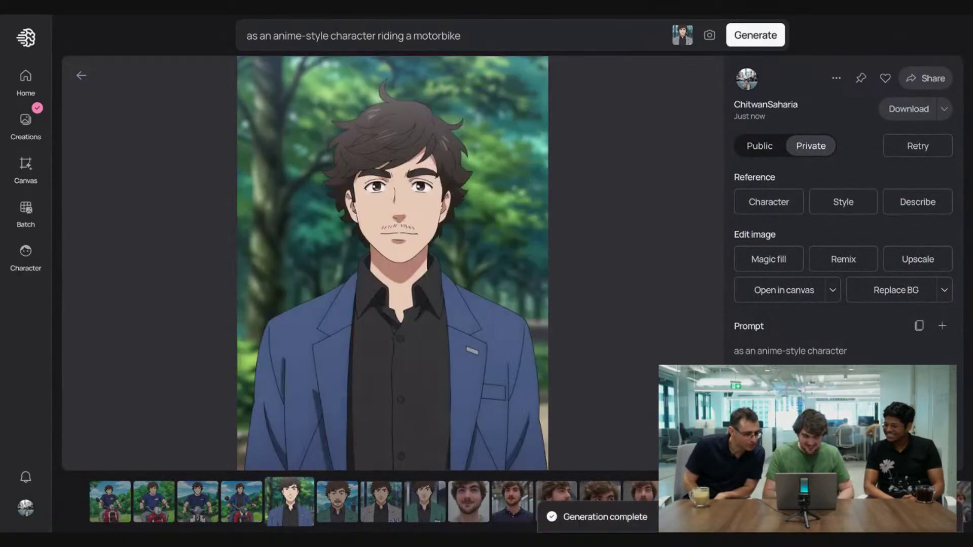
pyautogui.press('Right')
pyautogui.press('Left')
pyautogui.press('Right')
pyautogui.press('Right')
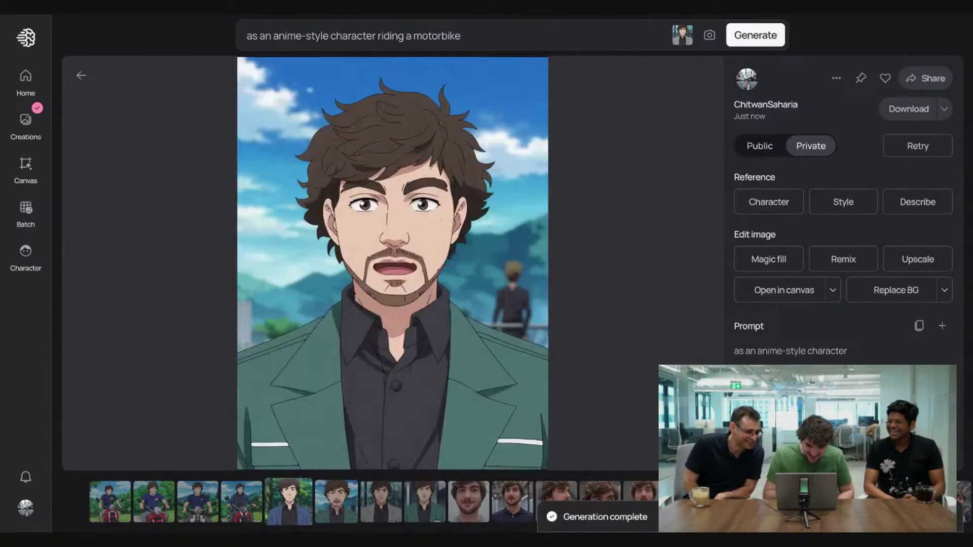
pyautogui.press('Left')
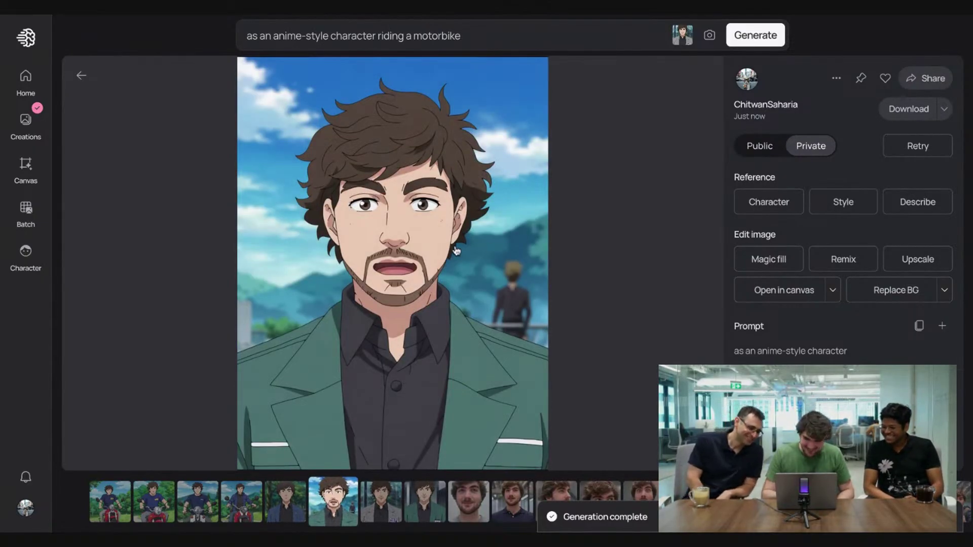
pyautogui.press('Left')
pyautogui.press('Left')
pyautogui.press('Left')
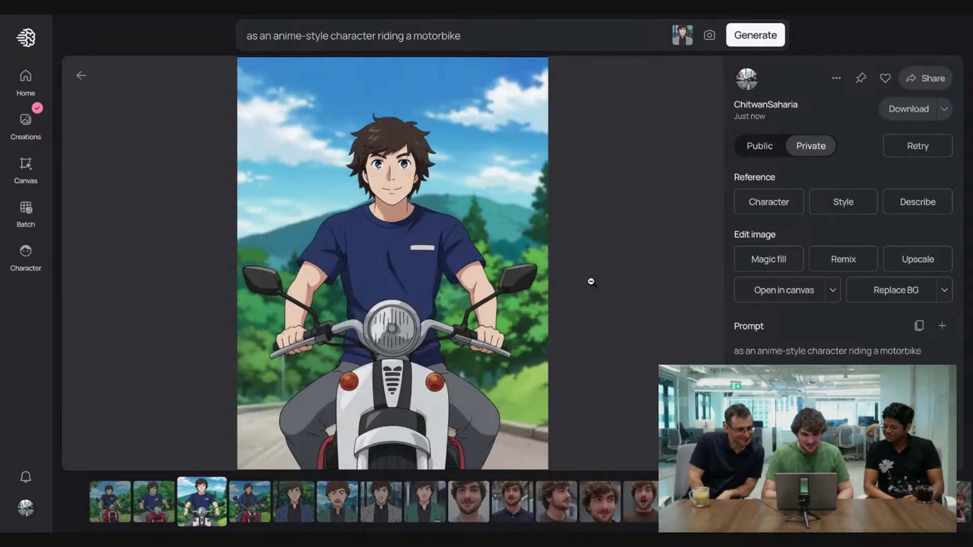
pyautogui.press('Left')
pyautogui.press('Left')
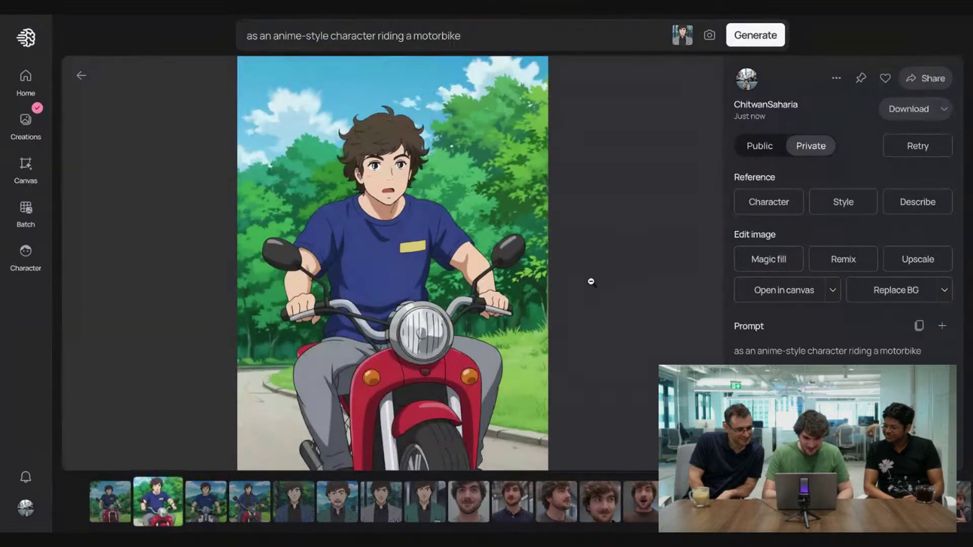
# Step: Clear the old prompt, turn MP on and switch the style to Realistic
pyautogui.click(607, 280)
pyautogui.scroll(10, 516, 227)
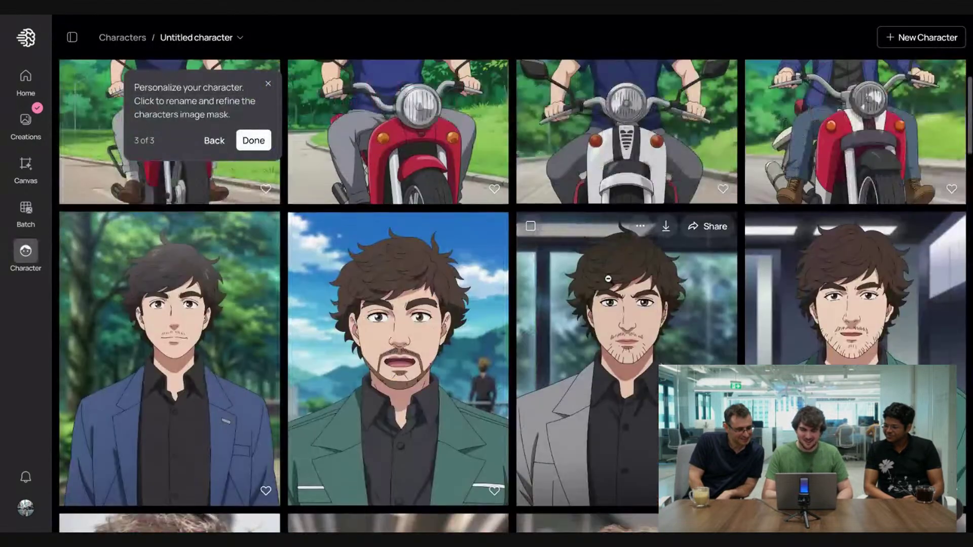
pyautogui.tripleClick(506, 183)
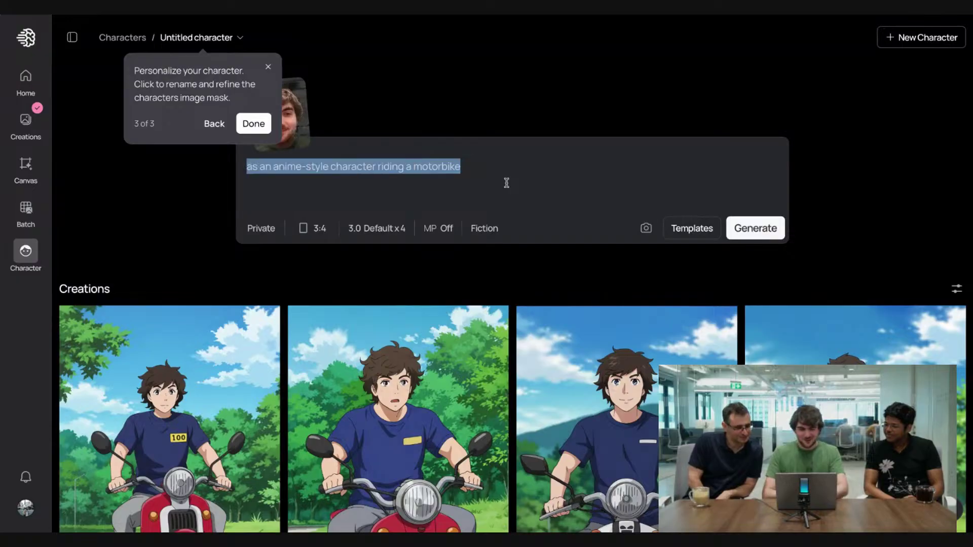
pyautogui.press('BackSpace')
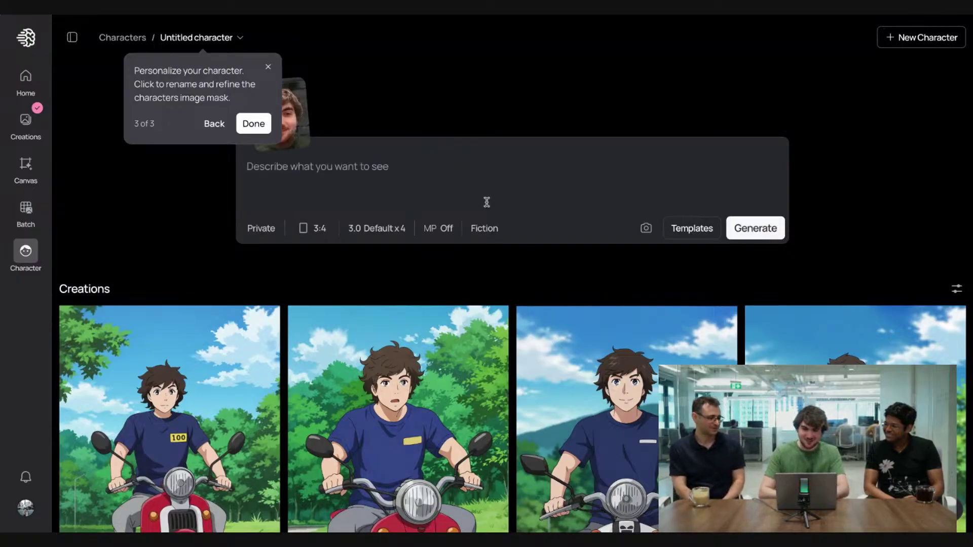
pyautogui.click(437, 228)
pyautogui.click(458, 320)
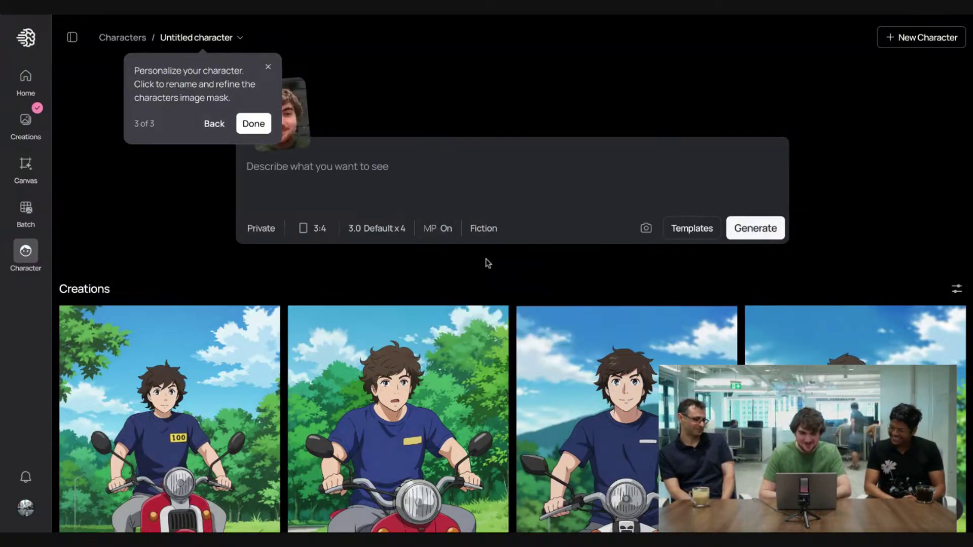
pyautogui.click(487, 228)
pyautogui.click(578, 309)
pyautogui.click(506, 191)
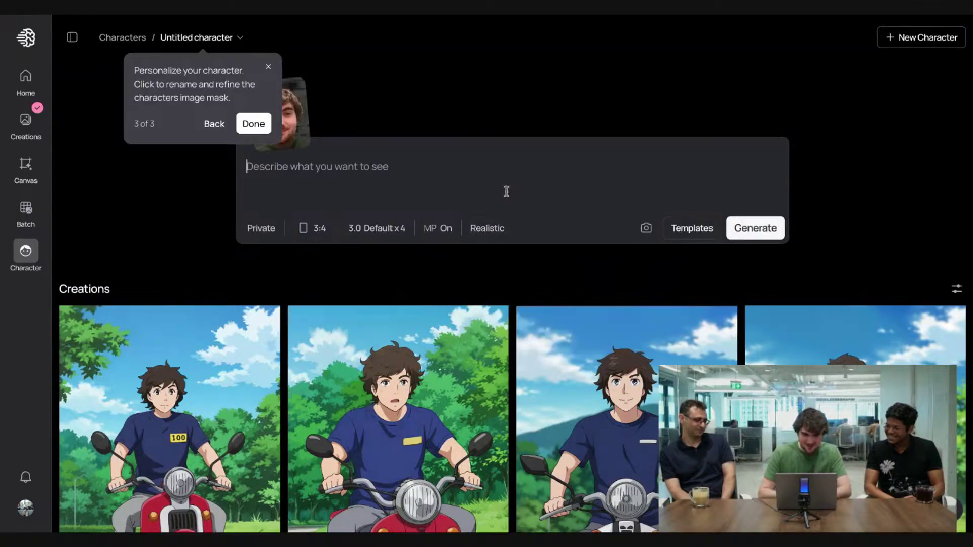
# Step: Generate images from the prompt 'as a cow'
pyautogui.click(268, 67)
pyautogui.click(367, 170)
pyautogui.write('as a  ')
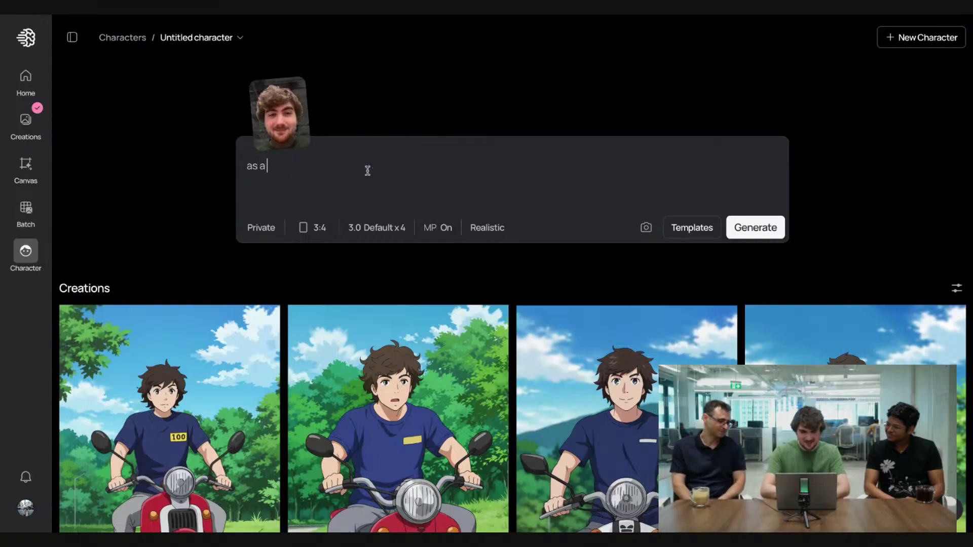
pyautogui.write('cow')
pyautogui.press('Return')
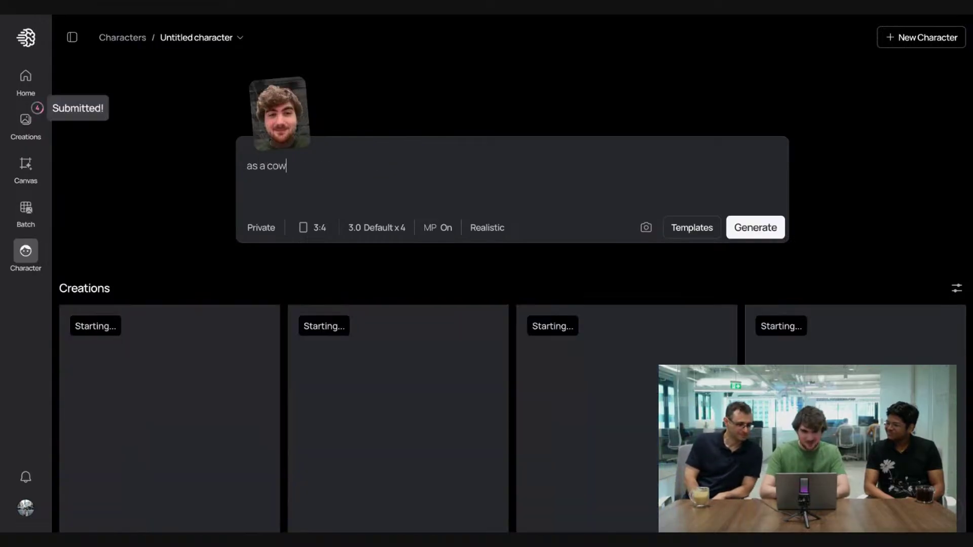
# Step: Change the prompt to 'as a human-cow hybrid' and generate that batch too
pyautogui.press('BackSpace')
pyautogui.press('BackSpace')
pyautogui.press('BackSpace')
pyautogui.write('human-')
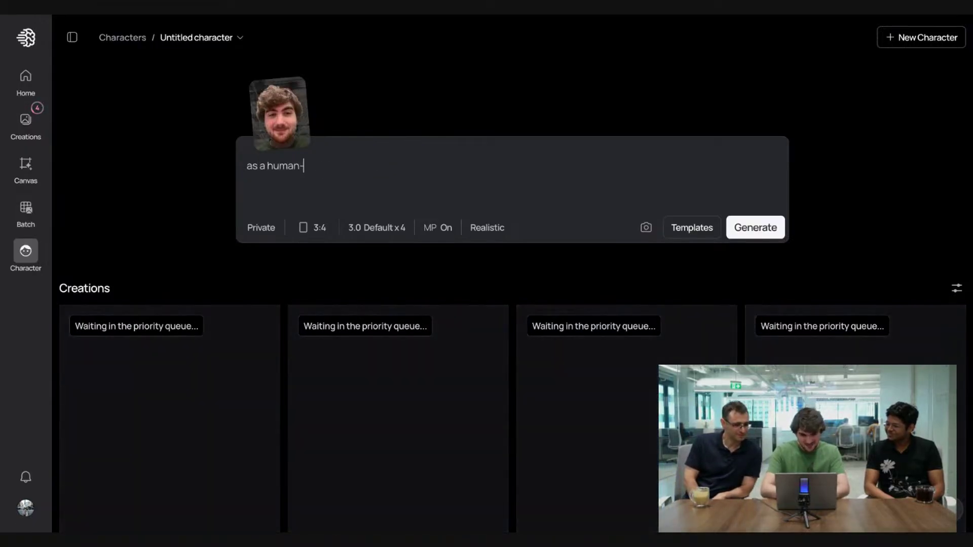
pyautogui.write('cow hybrid')
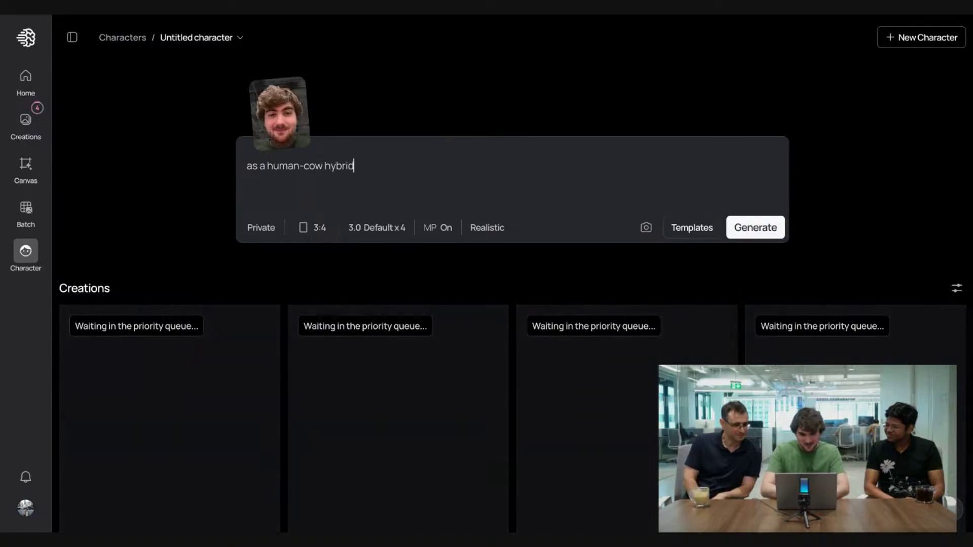
pyautogui.press('Return')
pyautogui.scroll(-4, 405, 139)
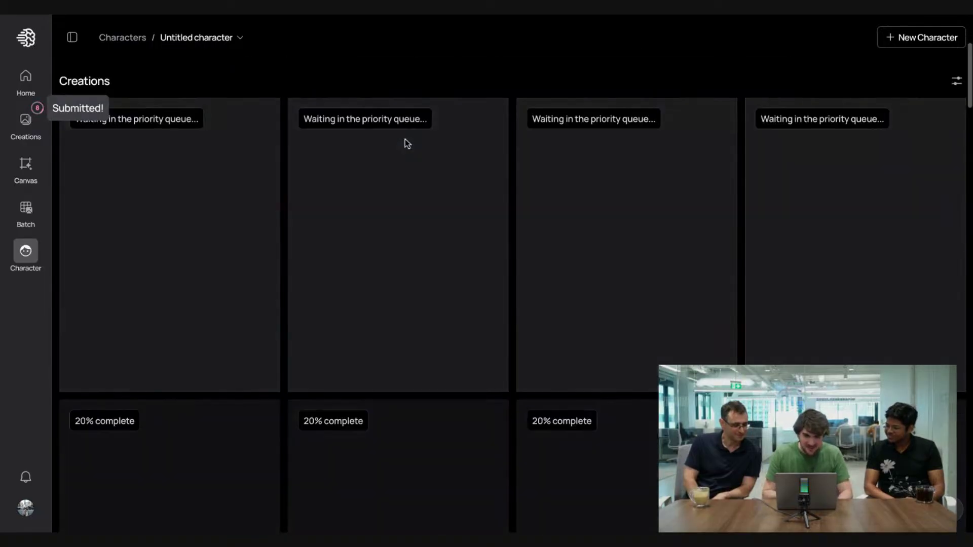
pyautogui.scroll(3, 406, 139)
pyautogui.scroll(2, 405, 138)
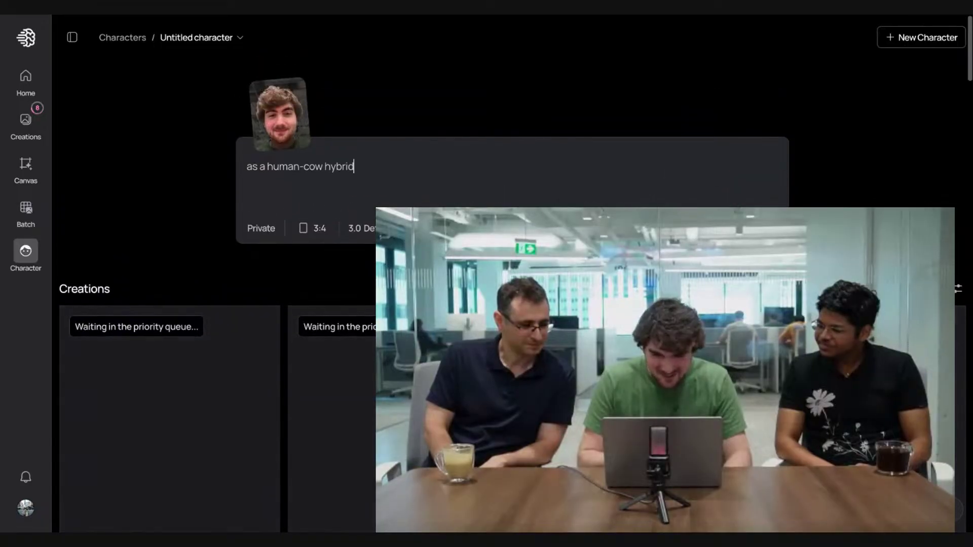
pyautogui.scroll(-1, 405, 139)
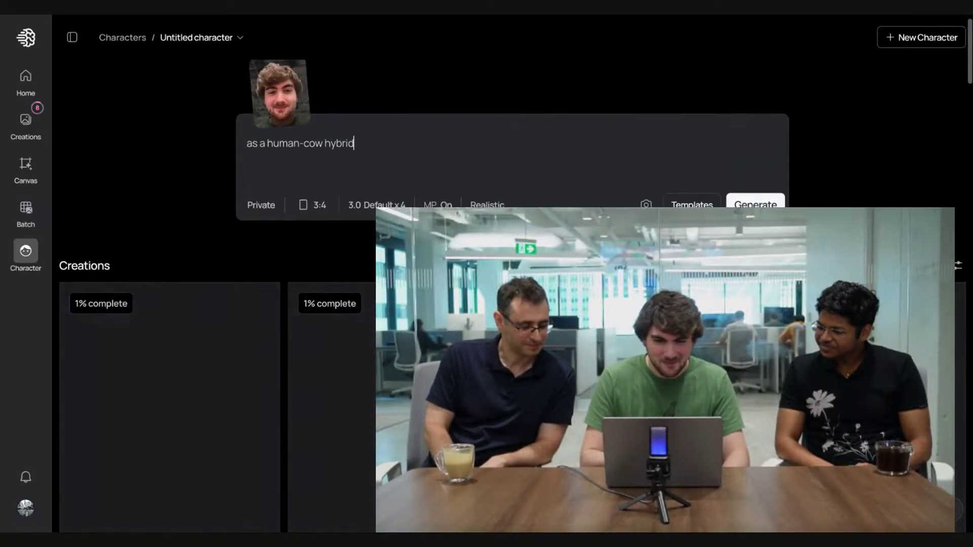
pyautogui.scroll(1, 374, 186)
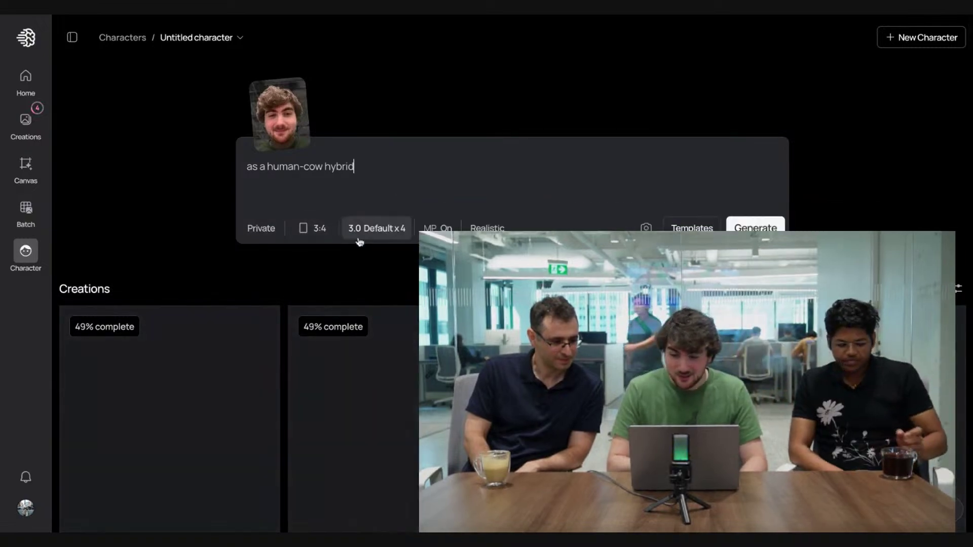
# Step: Check the aspect ratio and generation settings, leaving render speed at Default
pyautogui.click(318, 232)
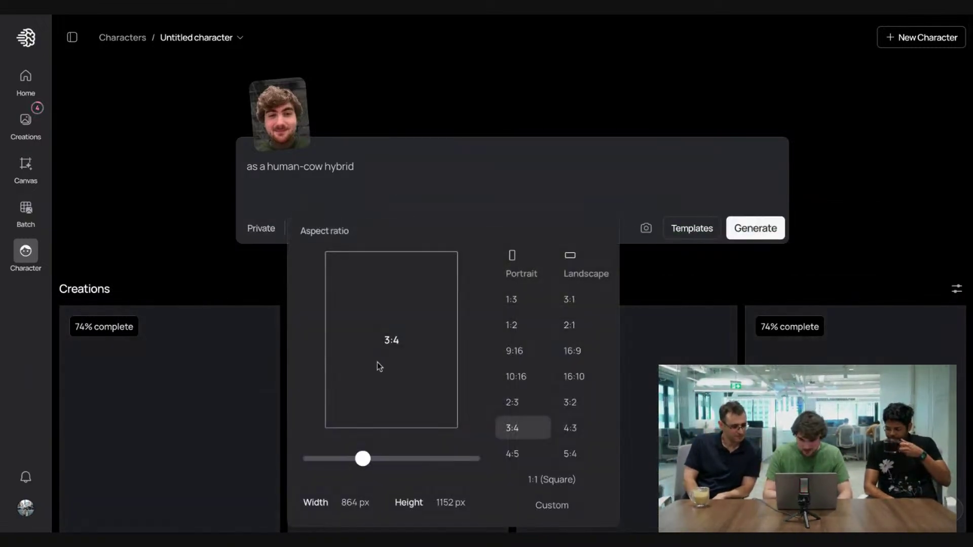
pyautogui.click(414, 164)
pyautogui.click(380, 228)
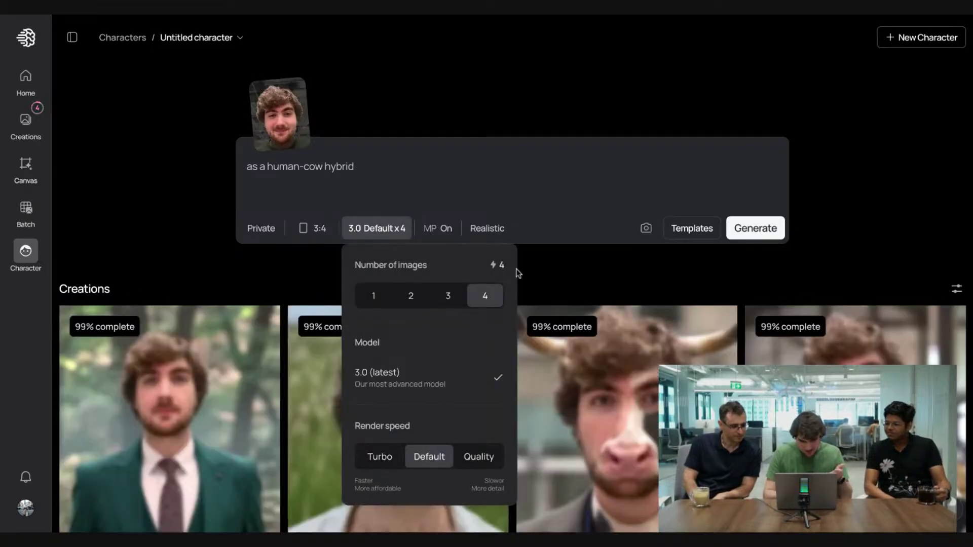
pyautogui.click(500, 192)
pyautogui.click(405, 231)
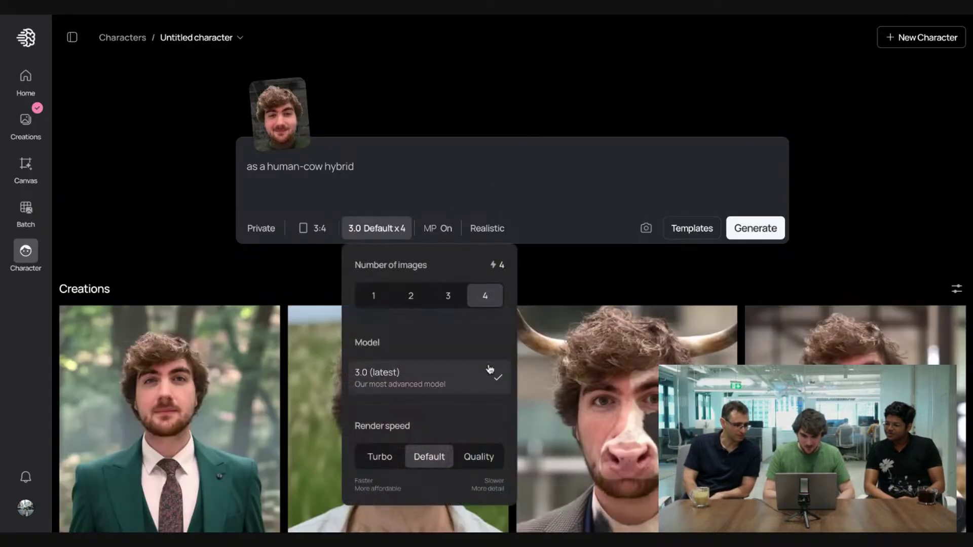
pyautogui.click(378, 457)
pyautogui.click(434, 459)
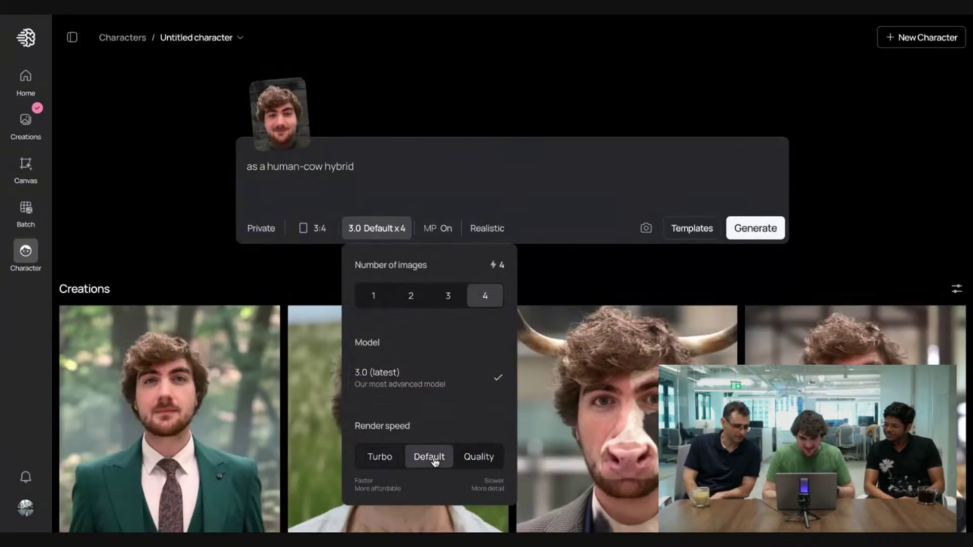
# Step: Close the settings panels and scroll down to the human-cow hybrid images
pyautogui.click(445, 229)
pyautogui.click(445, 229)
pyautogui.click(488, 229)
pyautogui.click(515, 202)
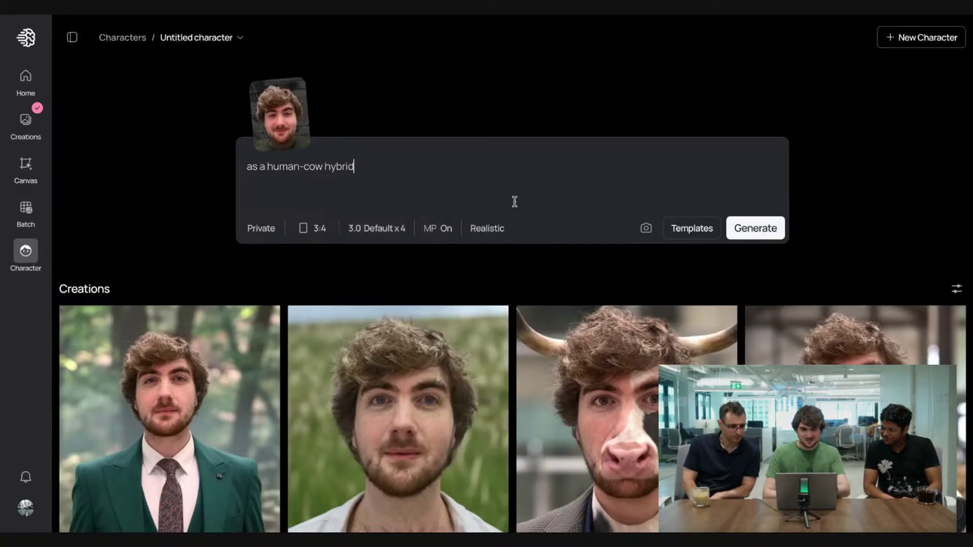
pyautogui.scroll(-8, 515, 202)
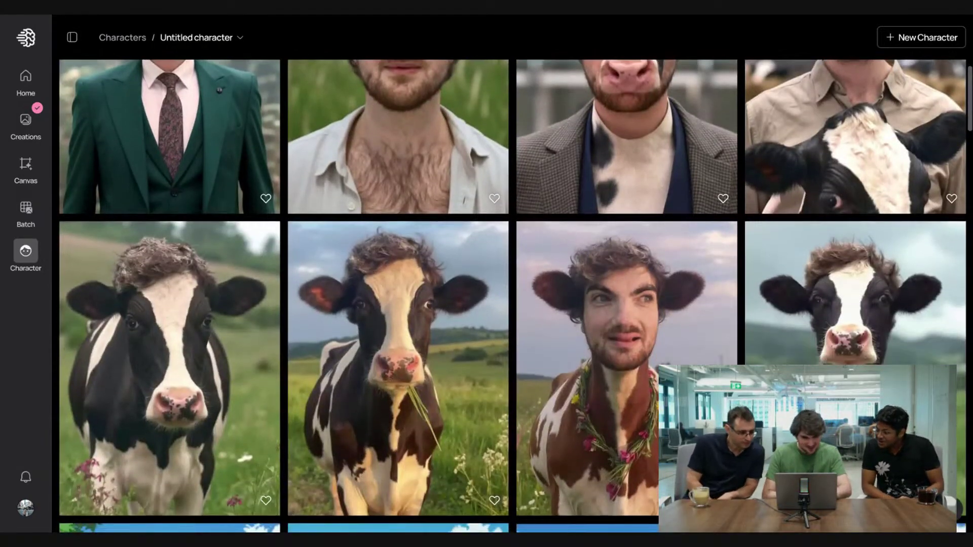
# Step: Open the bow-tie cow full size, step back through the cows to the green-suit portrait, and close it
pyautogui.click(808, 303)
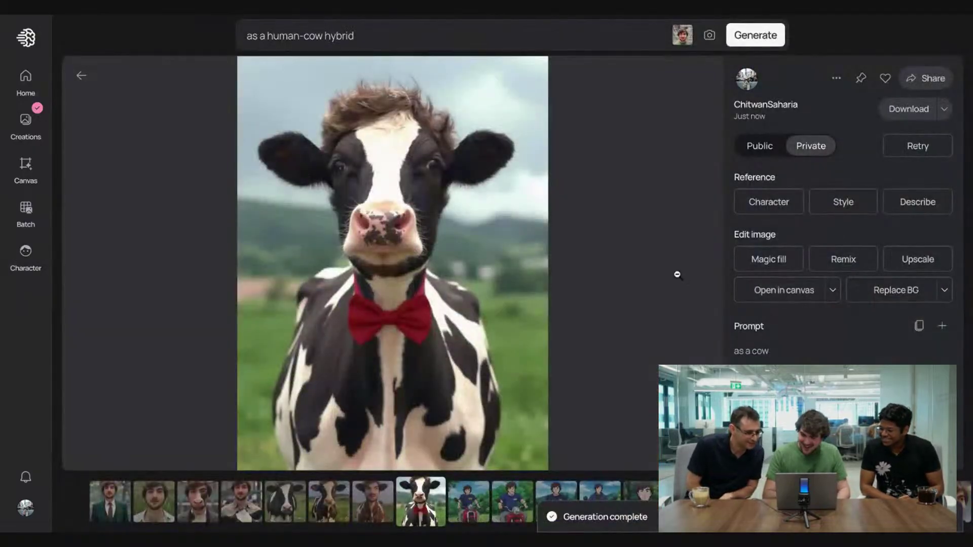
pyautogui.press('Left')
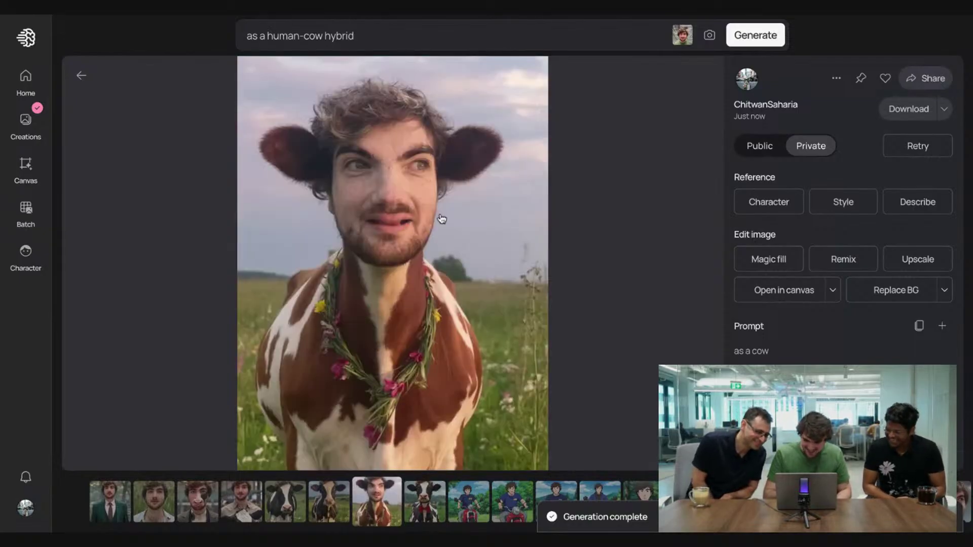
pyautogui.press('Left')
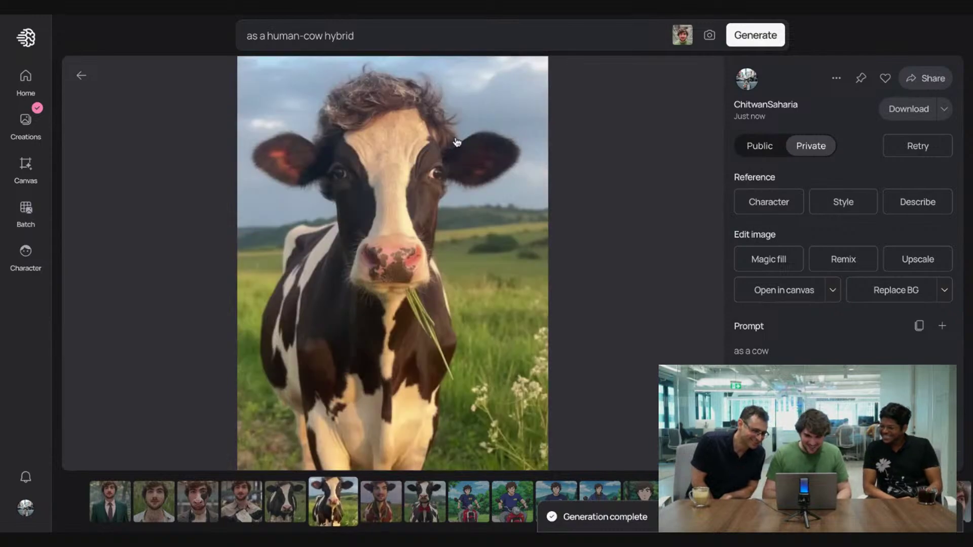
pyautogui.press('Left')
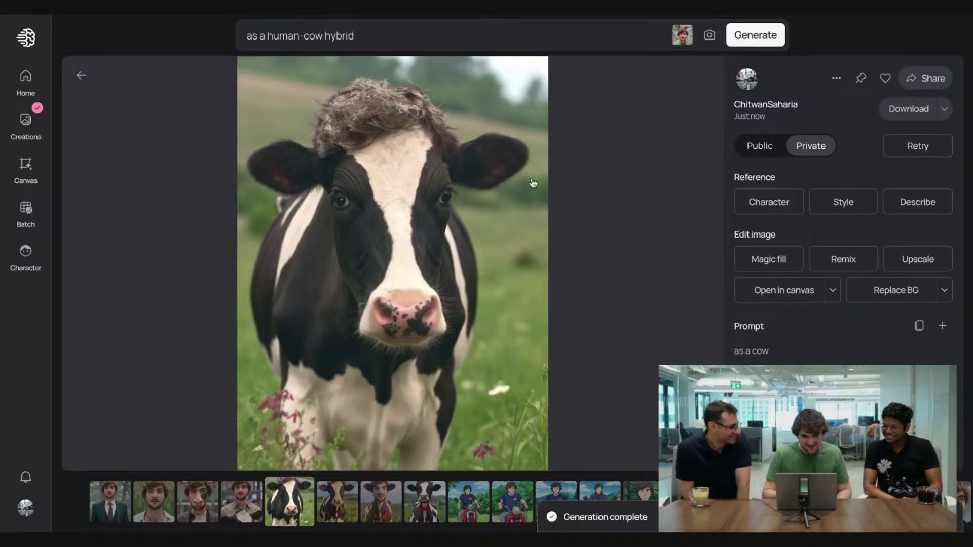
pyautogui.press('Left')
pyautogui.press('Left')
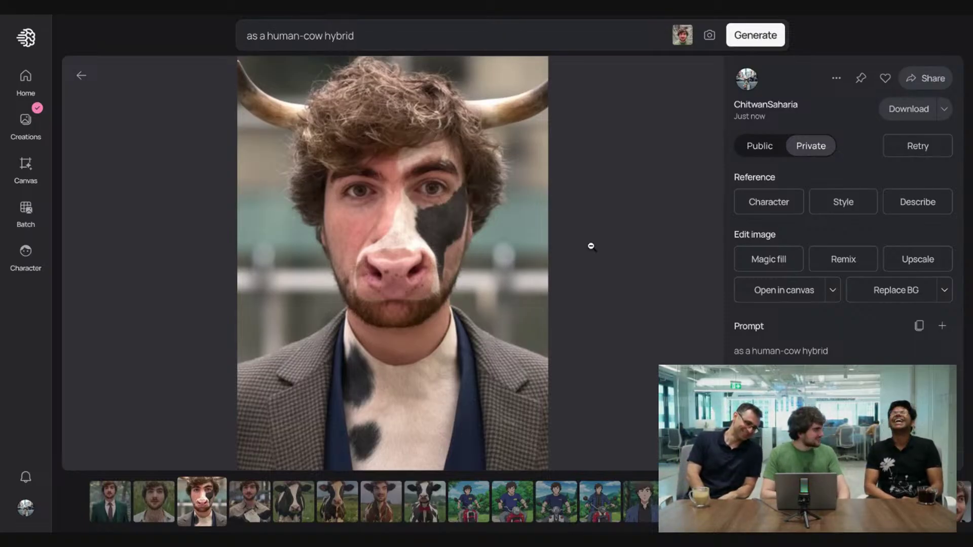
pyautogui.press('Left')
pyautogui.press('Left')
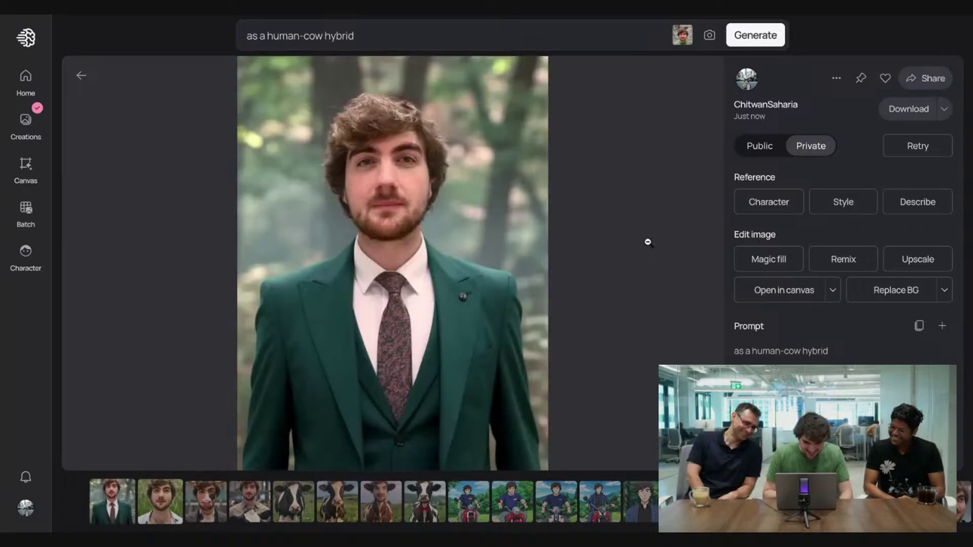
pyautogui.click(611, 249)
# Step: Scroll back up to the empty prompt box on the Character page
pyautogui.scroll(5, 506, 201)
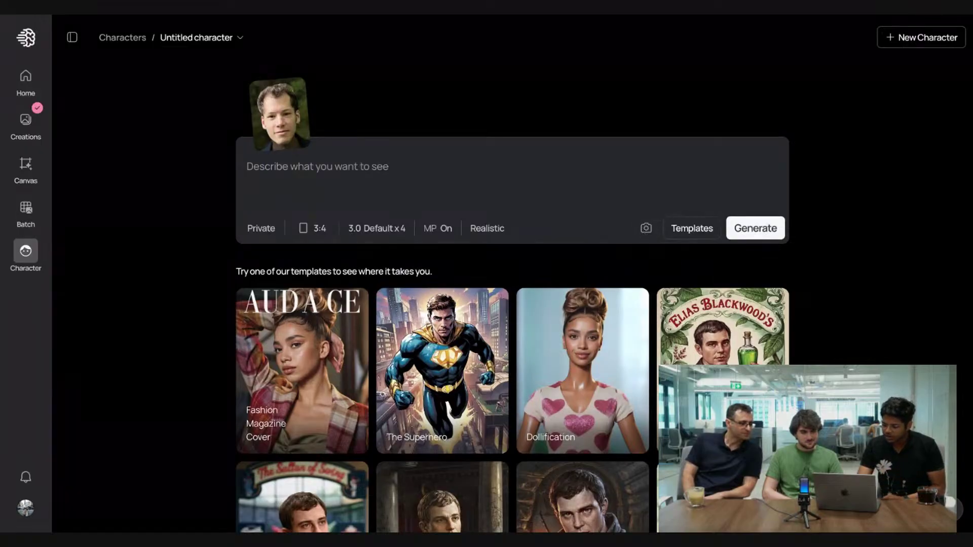
# Step: Paste the group photo and paint a mask over the green-shirted man's head
pyautogui.press('super+v')
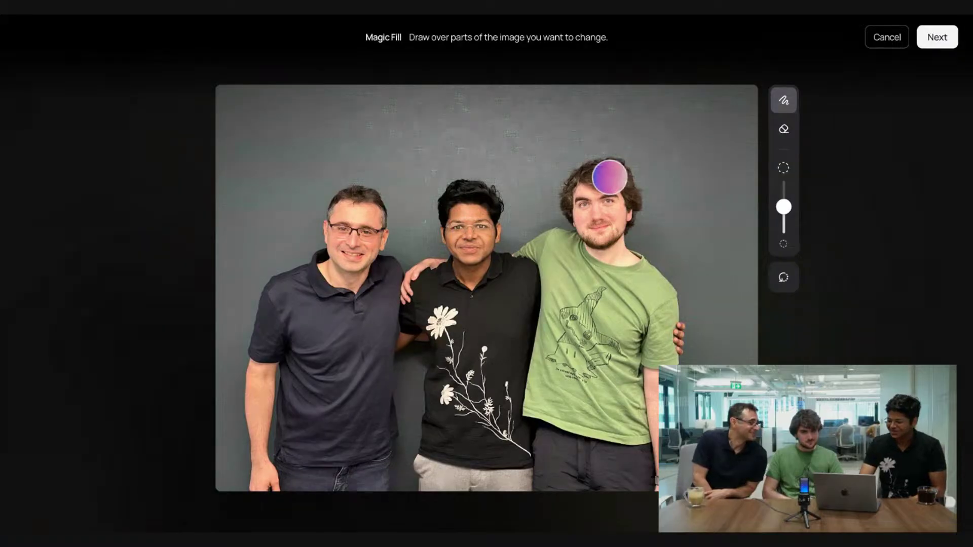
pyautogui.moveTo(606, 176)
pyautogui.mouseDown()
pyautogui.moveTo(579, 185)
pyautogui.moveTo(578, 221)
pyautogui.moveTo(600, 244)
pyautogui.moveTo(623, 244)
pyautogui.moveTo(617, 188)
pyautogui.moveTo(610, 213)
pyautogui.moveTo(612, 177)
pyautogui.moveTo(626, 182)
pyautogui.moveTo(619, 211)
pyautogui.mouseUp()
# Step: Run Magic Fill on the masked photo with the prompt '3 people' and scroll to the four results
pyautogui.click(937, 37)
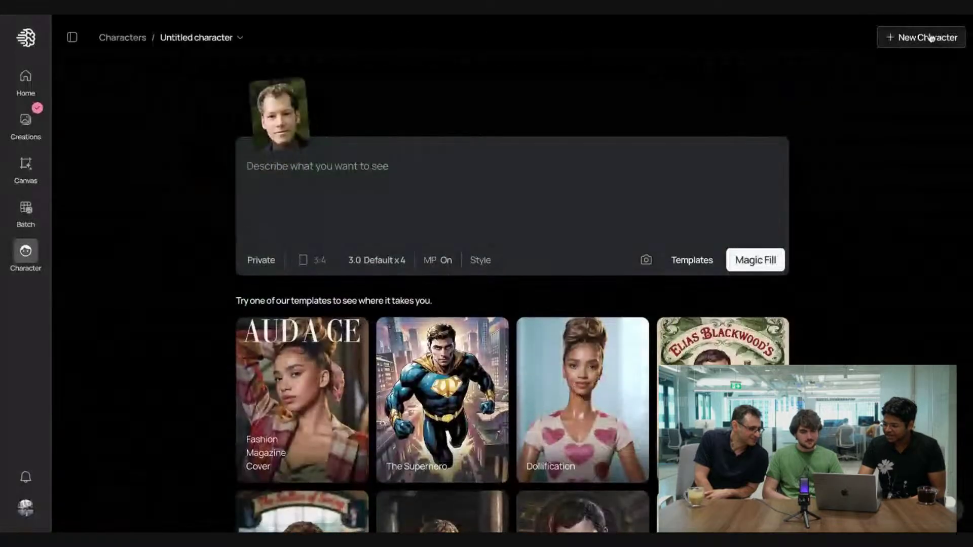
pyautogui.write('3 people')
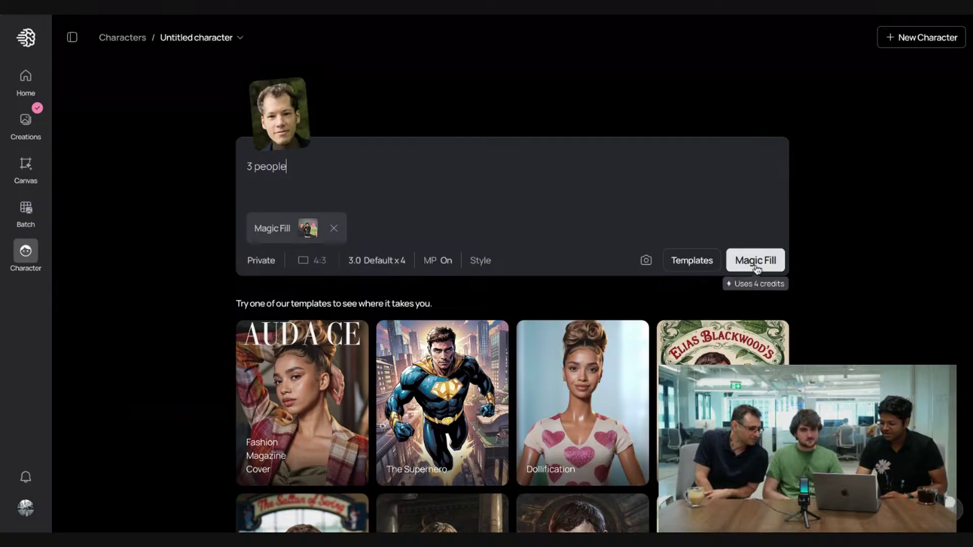
pyautogui.click(756, 261)
pyautogui.scroll(-1, 494, 340)
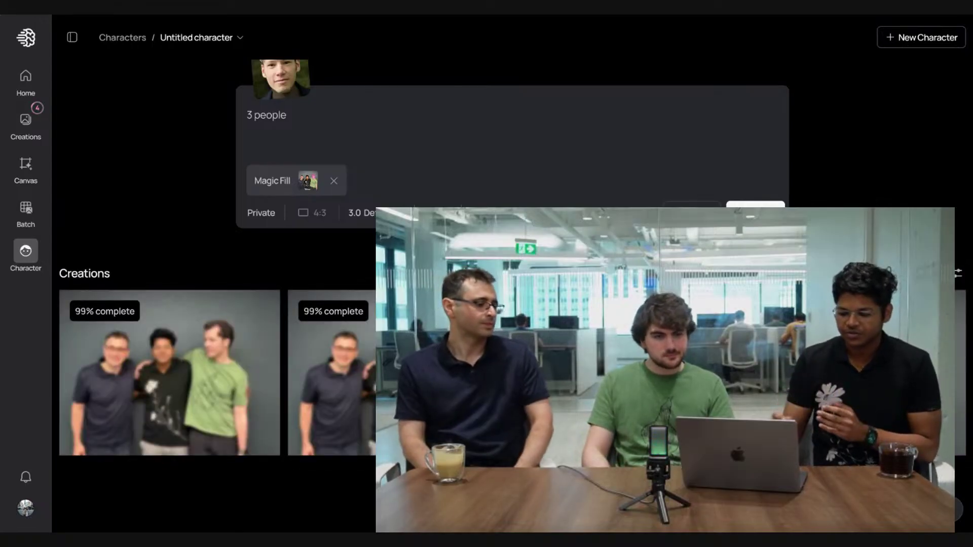
pyautogui.scroll(-1, 406, 355)
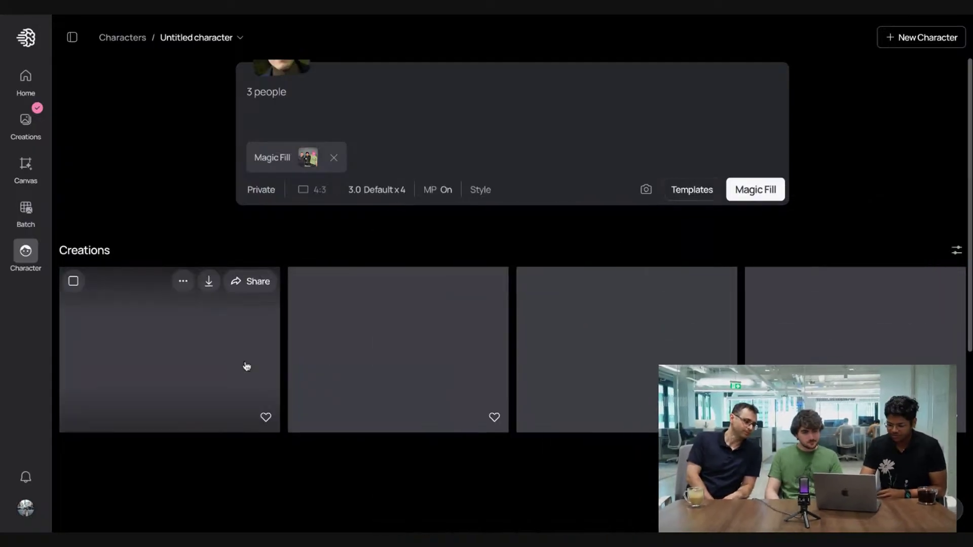
# Step: Browse the four Magic Fill group-photo results full size, then close the viewer
pyautogui.click(224, 369)
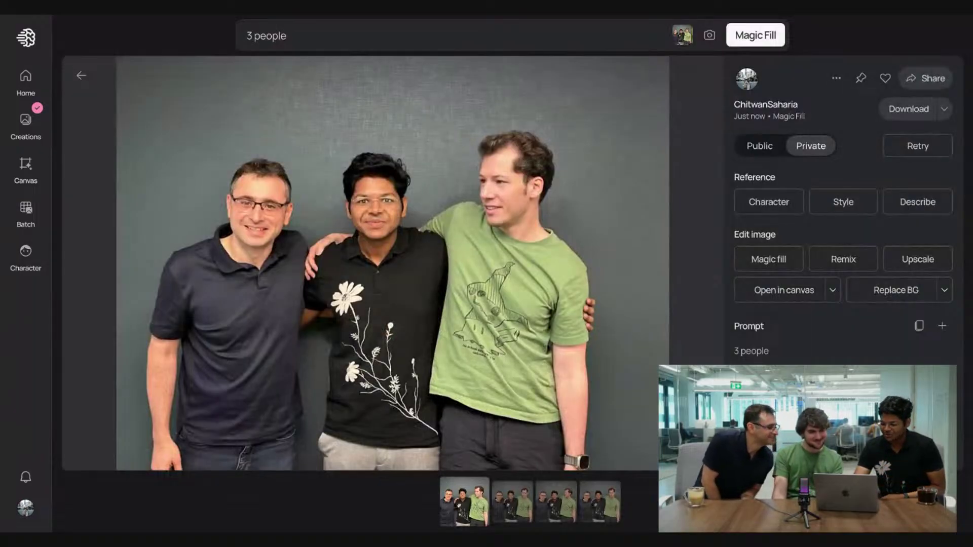
pyautogui.press('Right')
pyautogui.press('Right')
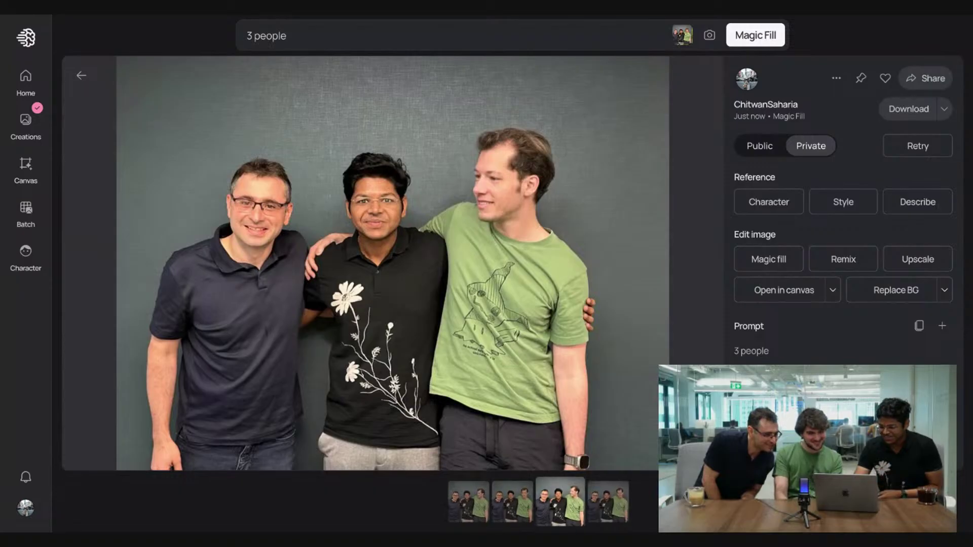
pyautogui.press('Right')
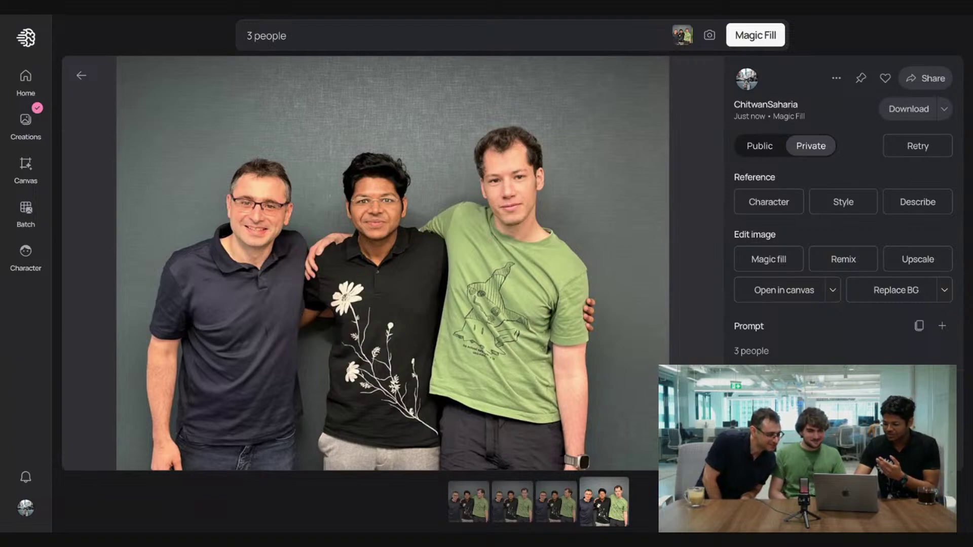
pyautogui.press('Left')
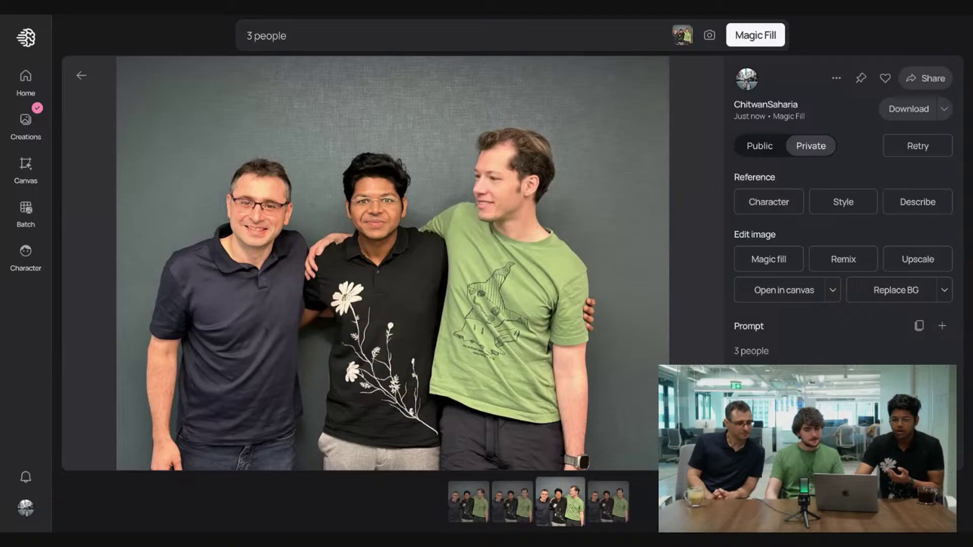
pyautogui.press('Left')
pyautogui.press('Left')
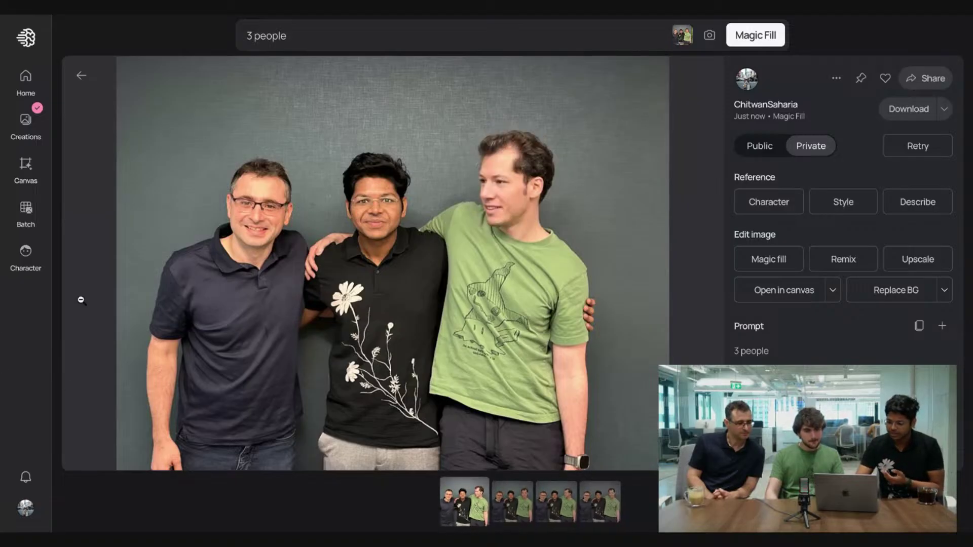
pyautogui.click(80, 300)
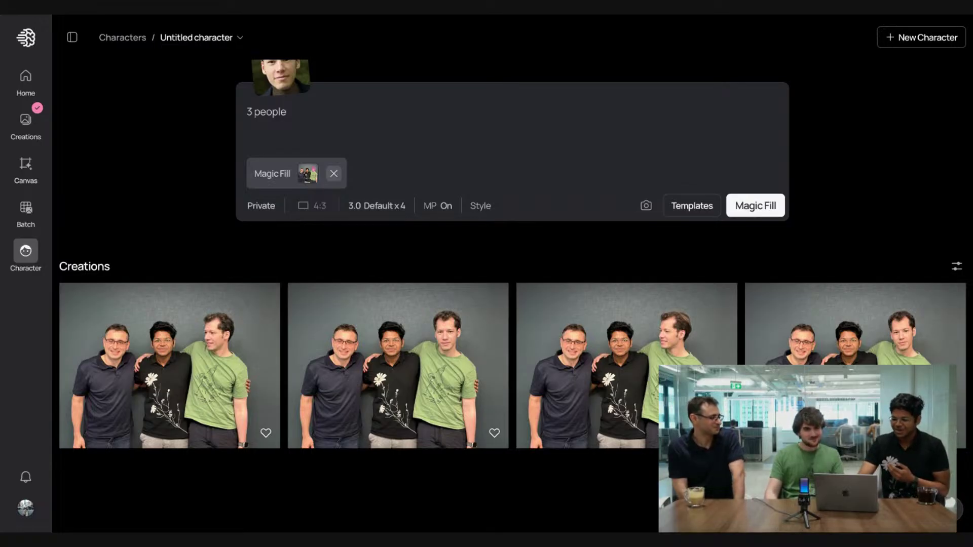
# Step: Swap the attached image for the Drake meme and mask the top-left figure's head for Magic Fill
pyautogui.click(333, 173)
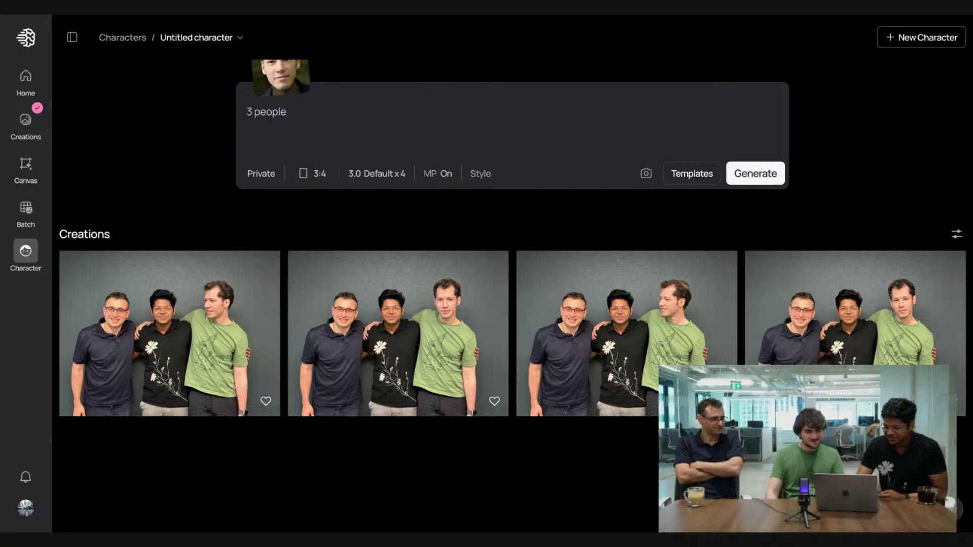
pyautogui.click(620, 368)
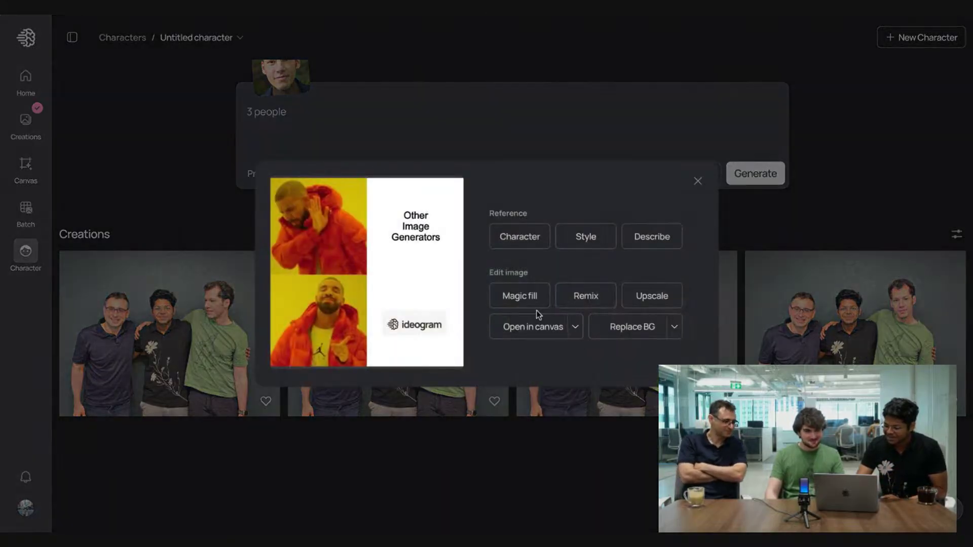
pyautogui.click(529, 304)
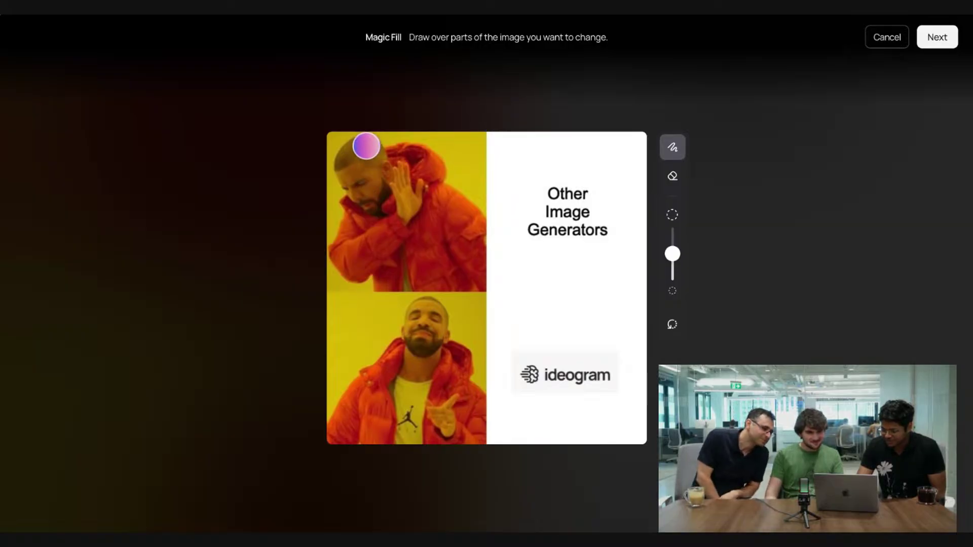
pyautogui.moveTo(366, 146)
pyautogui.mouseDown()
pyautogui.moveTo(347, 159)
pyautogui.moveTo(364, 175)
pyautogui.moveTo(353, 186)
pyautogui.moveTo(375, 164)
pyautogui.mouseUp()
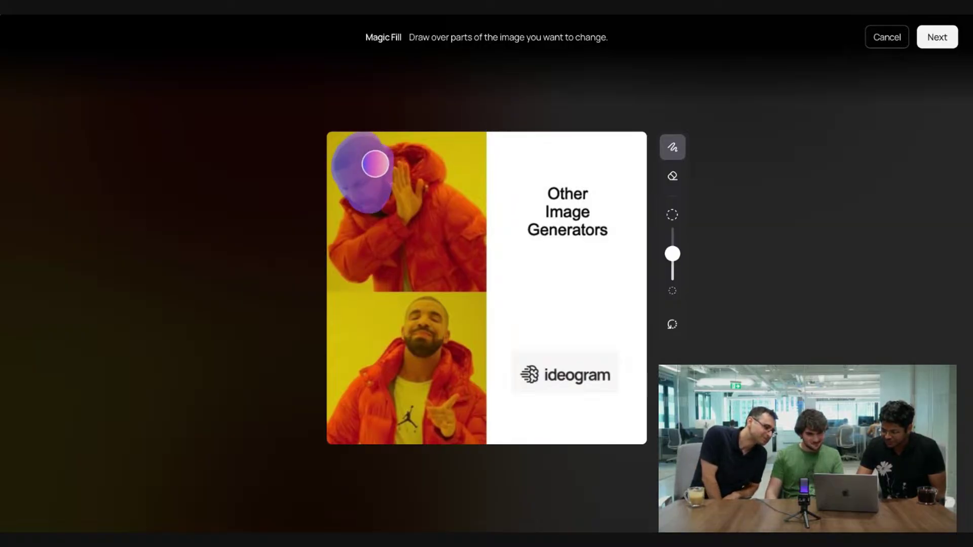
pyautogui.click(924, 41)
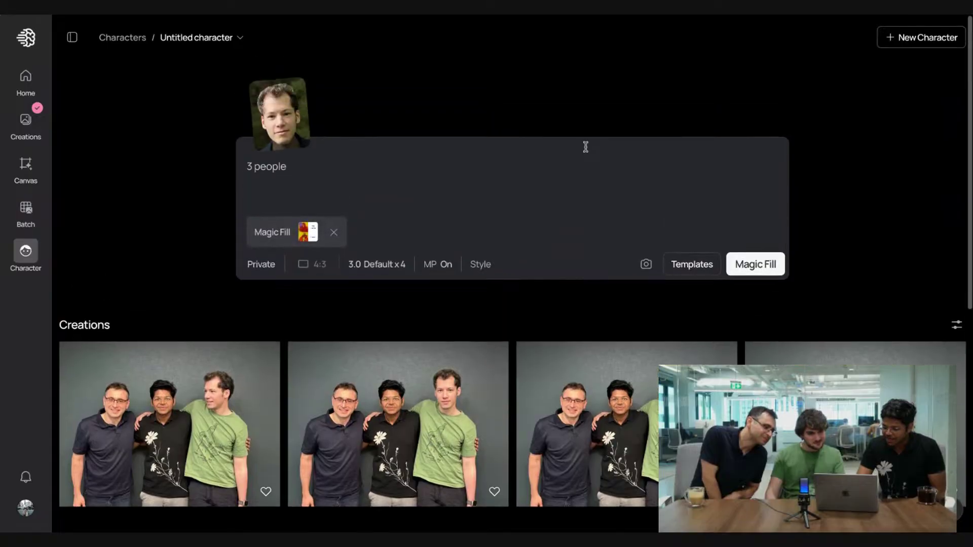
# Step: Replace the character photo with a newly uploaded selfie
pyautogui.moveTo(298, 92)
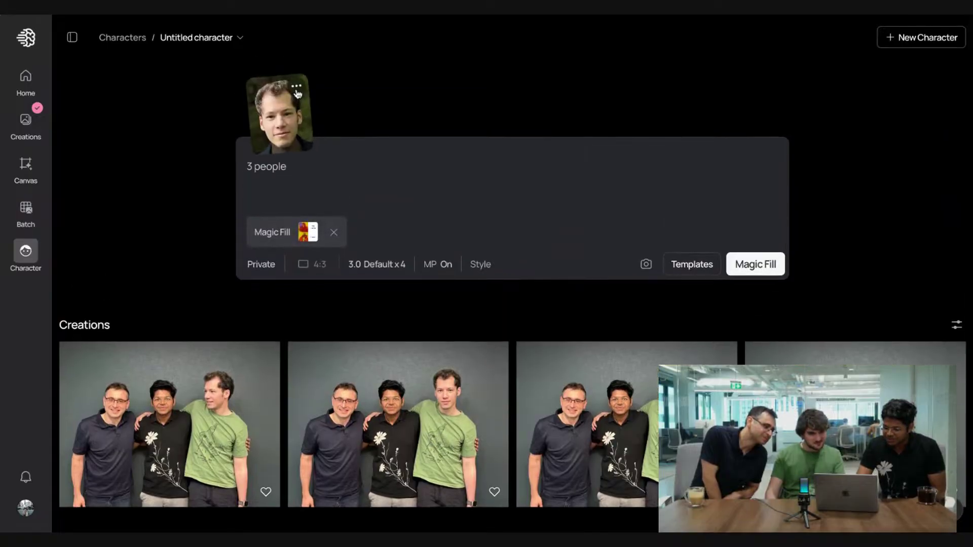
pyautogui.click(296, 86)
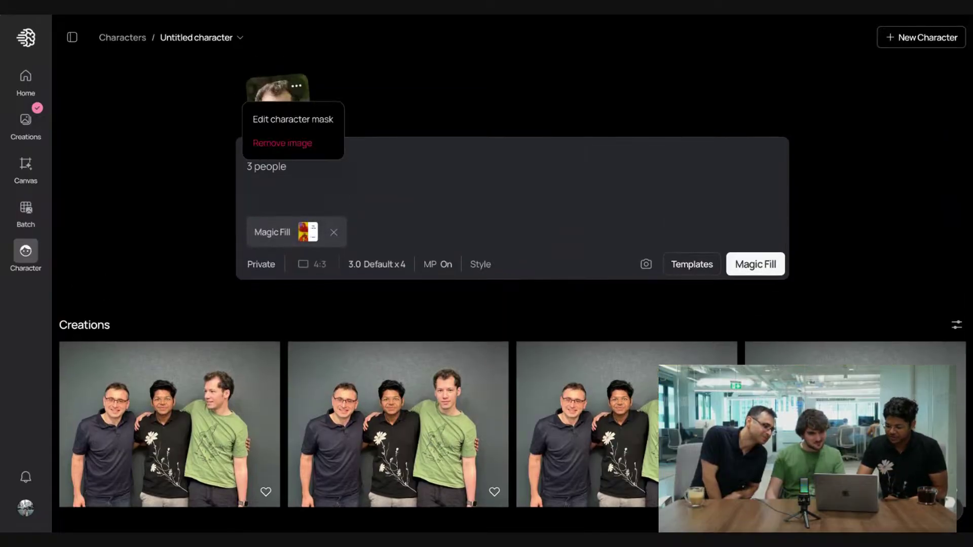
pyautogui.click(297, 146)
pyautogui.click(285, 123)
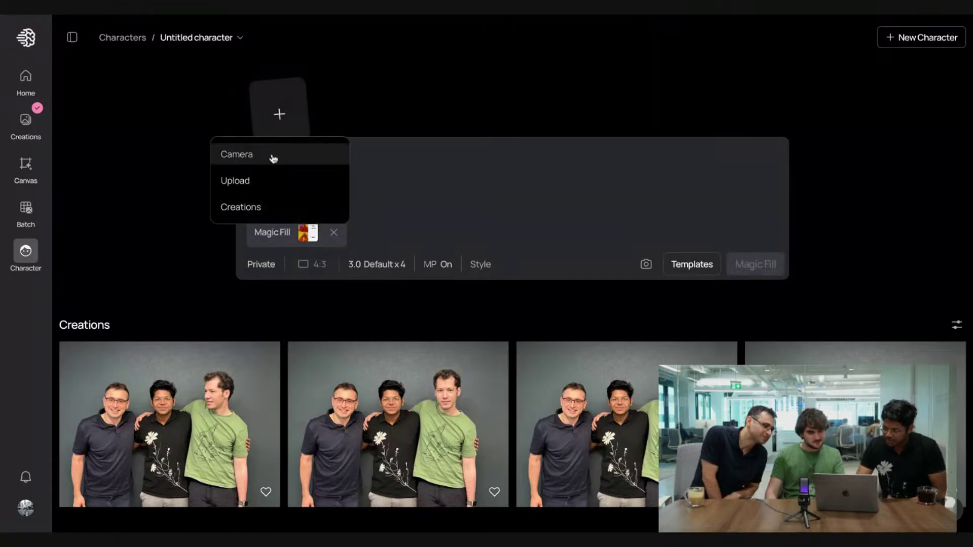
pyautogui.click(268, 181)
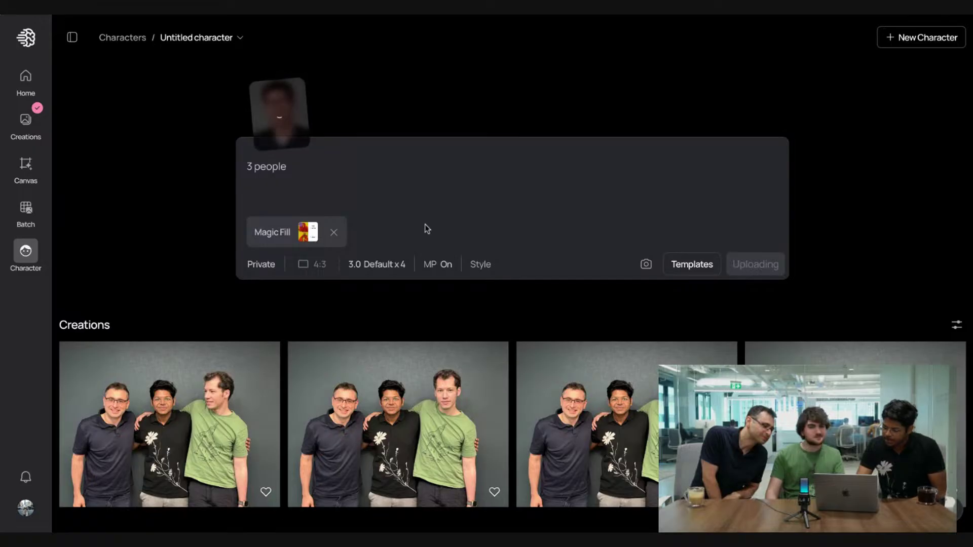
# Step: Change the prompt from '3 people' to 'meme' and start the Magic Fill generations
pyautogui.hotkey('ctrl', 'a')
pyautogui.press('BackSpace')
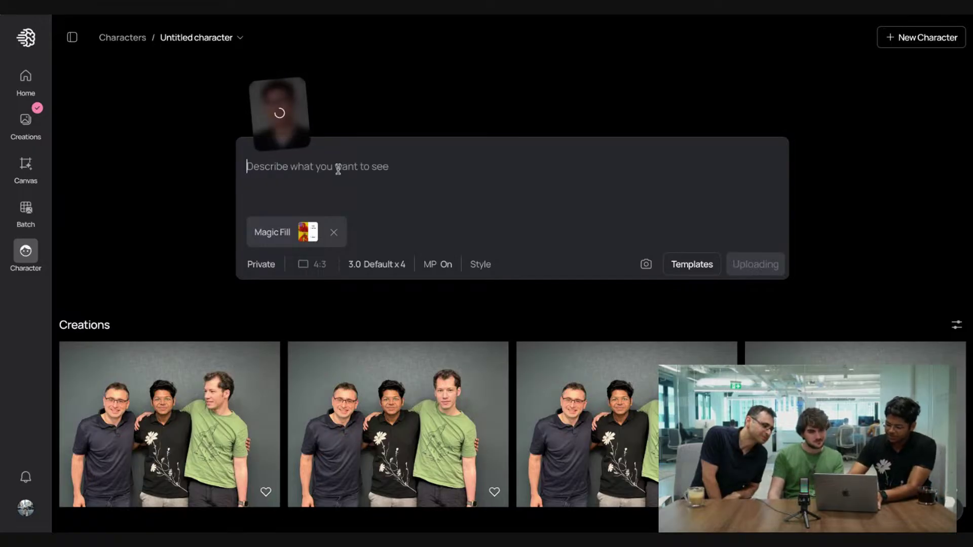
pyautogui.write('meme')
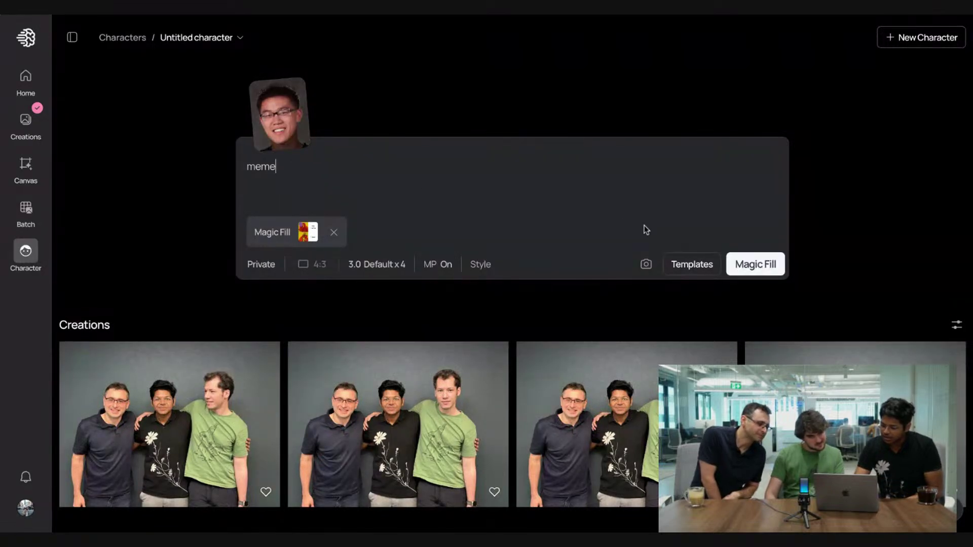
pyautogui.click(755, 265)
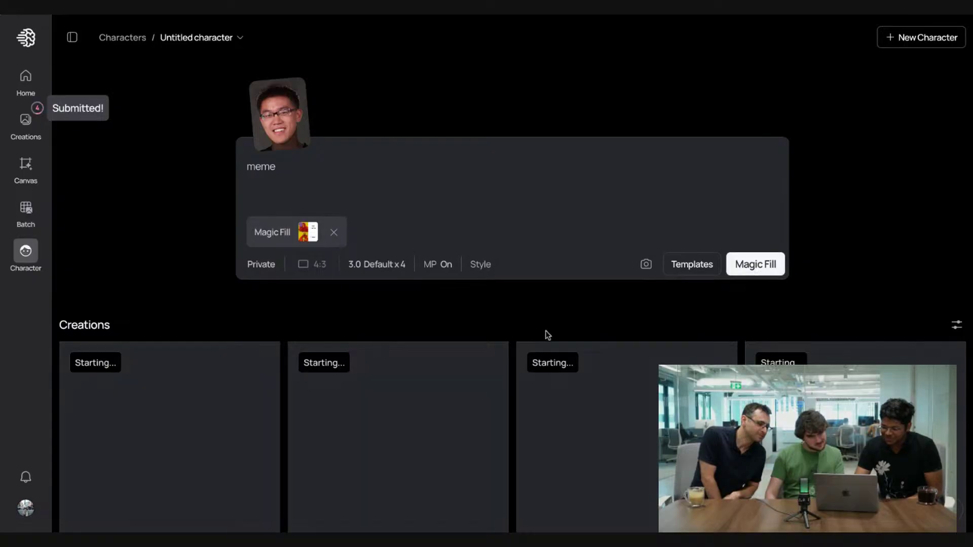
# Step: Scroll the Creations grid while the four meme Magic Fill results finish generating
pyautogui.scroll(-3, 545, 330)
pyautogui.scroll(-1, 546, 331)
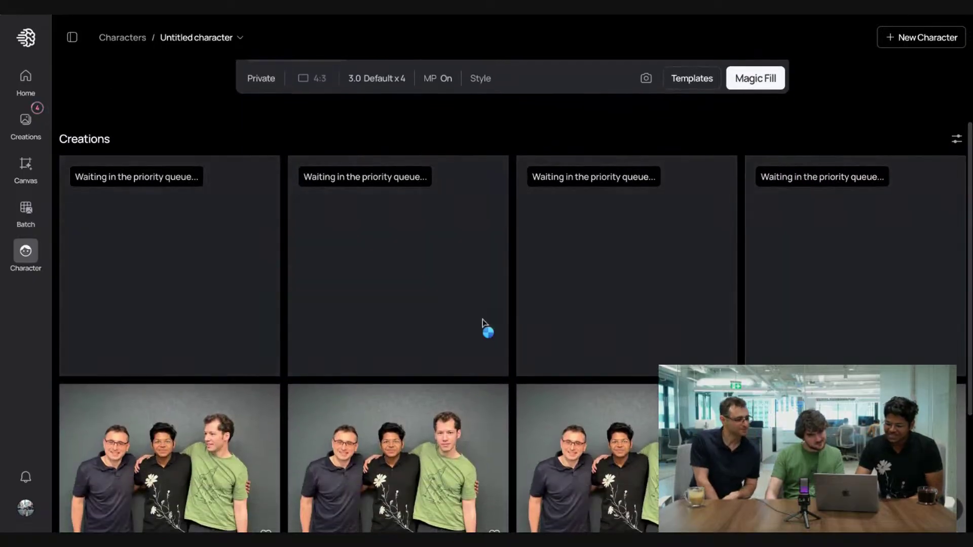
pyautogui.scroll(1, 455, 308)
pyautogui.scroll(1, 456, 308)
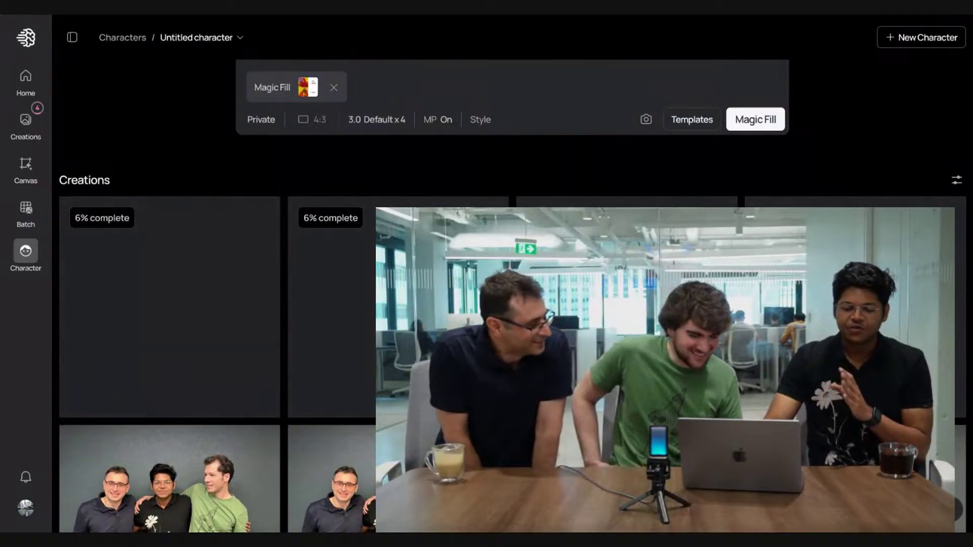
pyautogui.scroll(1, 512, 294)
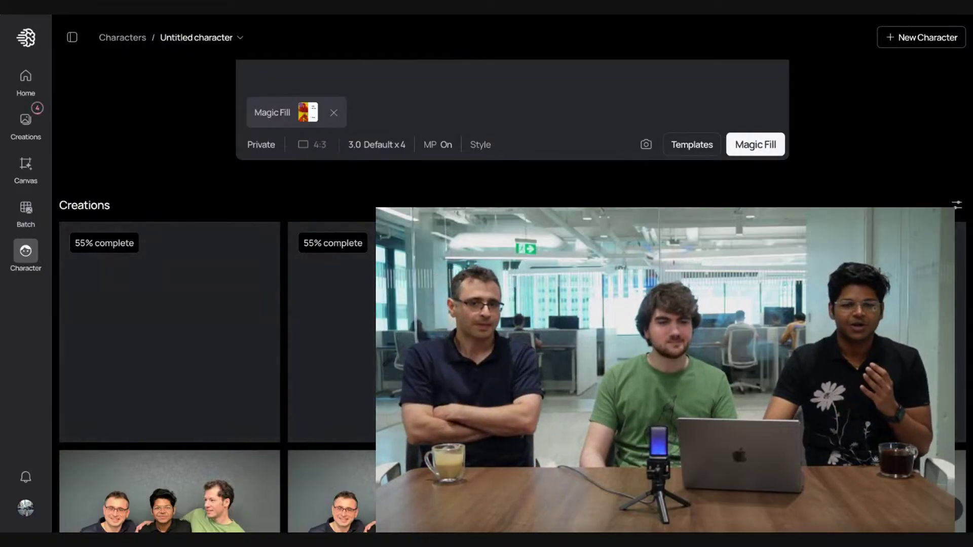
pyautogui.scroll(1, 512, 293)
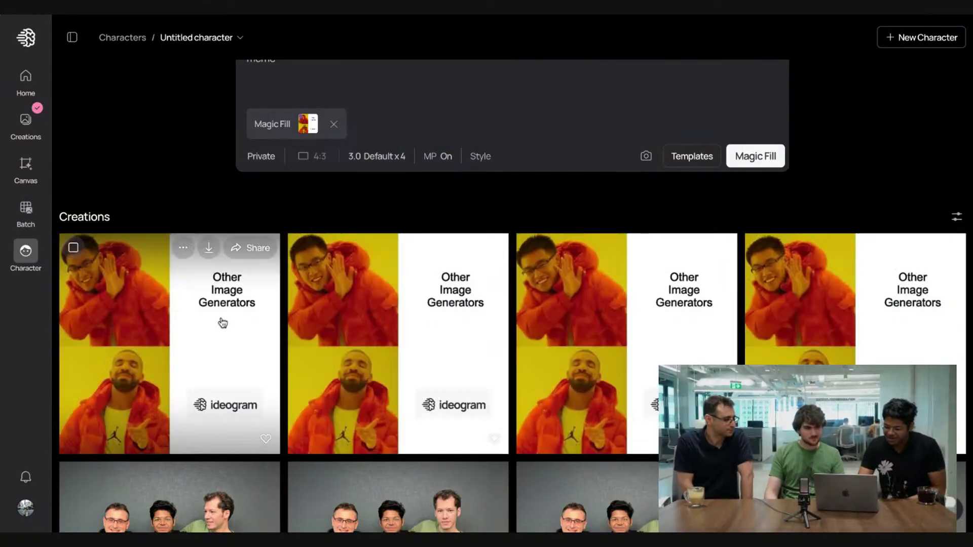
# Step: Open the meme results full size and settle on the third variant
pyautogui.click(222, 323)
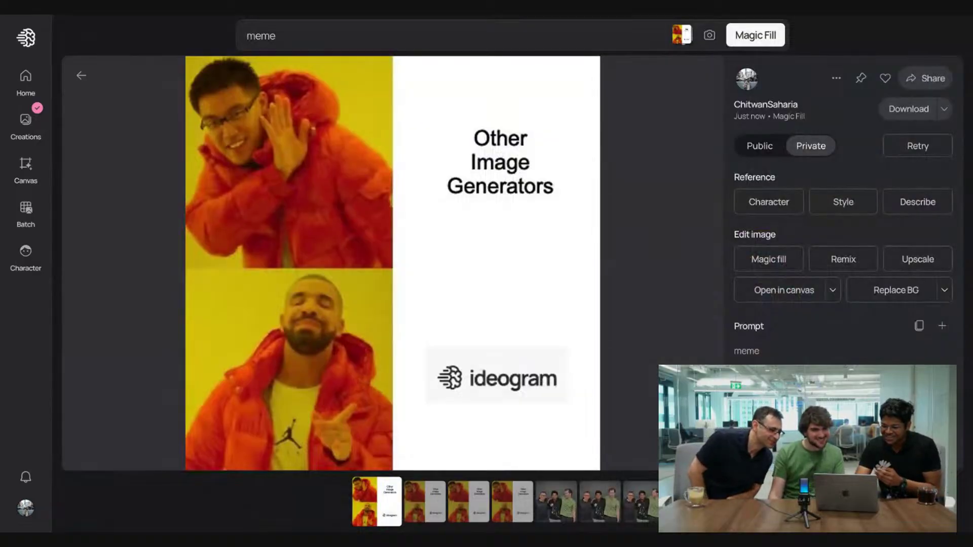
pyautogui.press('Right')
pyautogui.press('Right')
pyautogui.press('Right')
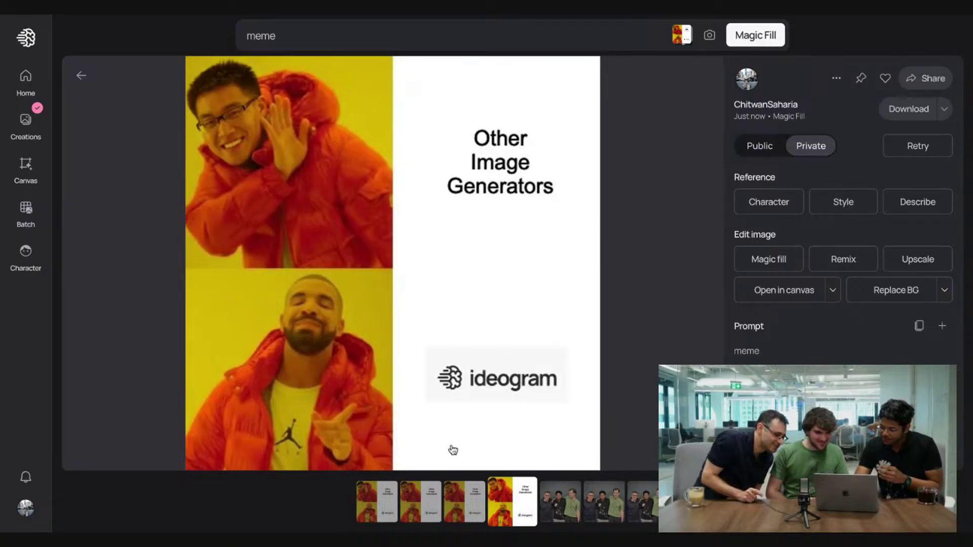
pyautogui.press('Left')
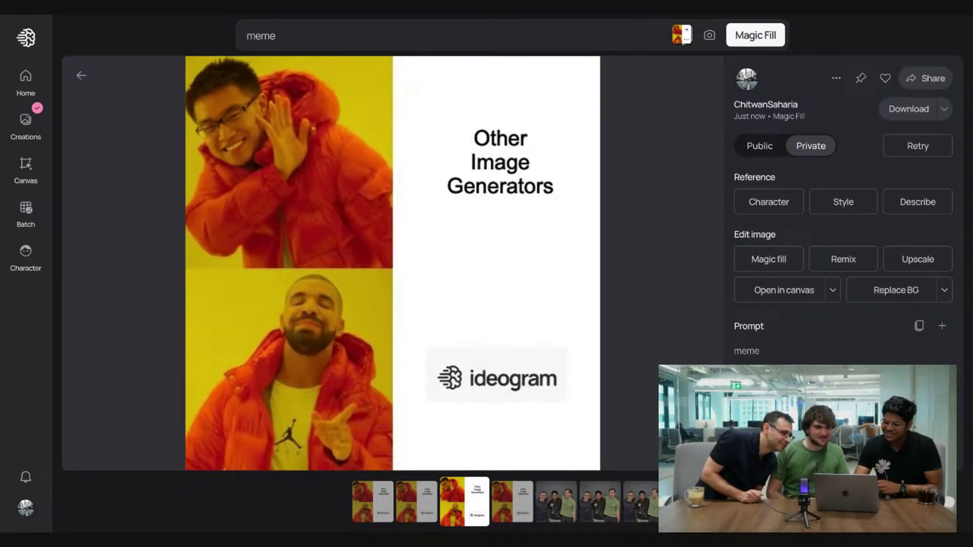
# Step: Mask the lower man's head and submit a Character Magic Fill with the user's face there
pyautogui.click(769, 272)
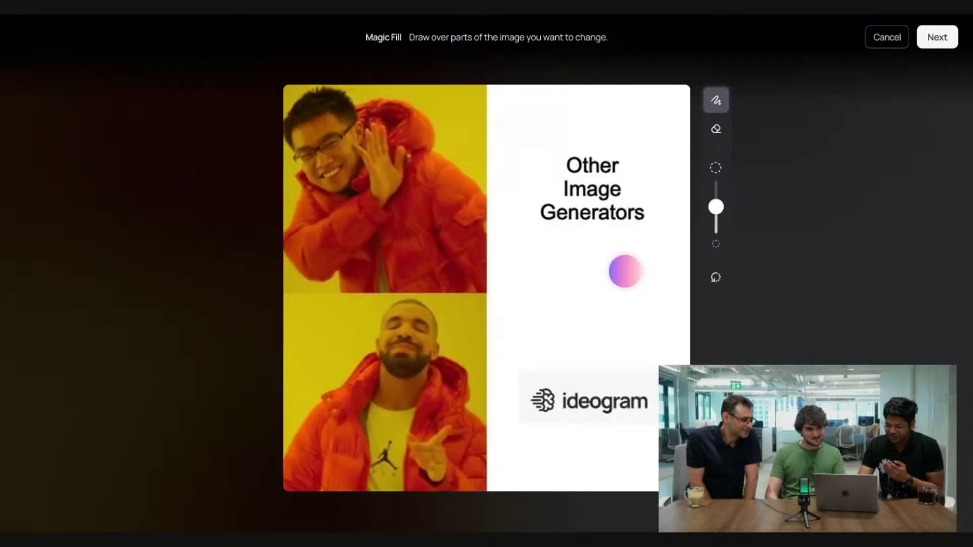
pyautogui.moveTo(406, 319)
pyautogui.mouseDown()
pyautogui.moveTo(392, 336)
pyautogui.moveTo(398, 353)
pyautogui.moveTo(422, 343)
pyautogui.moveTo(401, 318)
pyautogui.moveTo(410, 333)
pyautogui.moveTo(393, 369)
pyautogui.moveTo(390, 358)
pyautogui.moveTo(408, 357)
pyautogui.moveTo(411, 386)
pyautogui.moveTo(402, 352)
pyautogui.mouseUp()
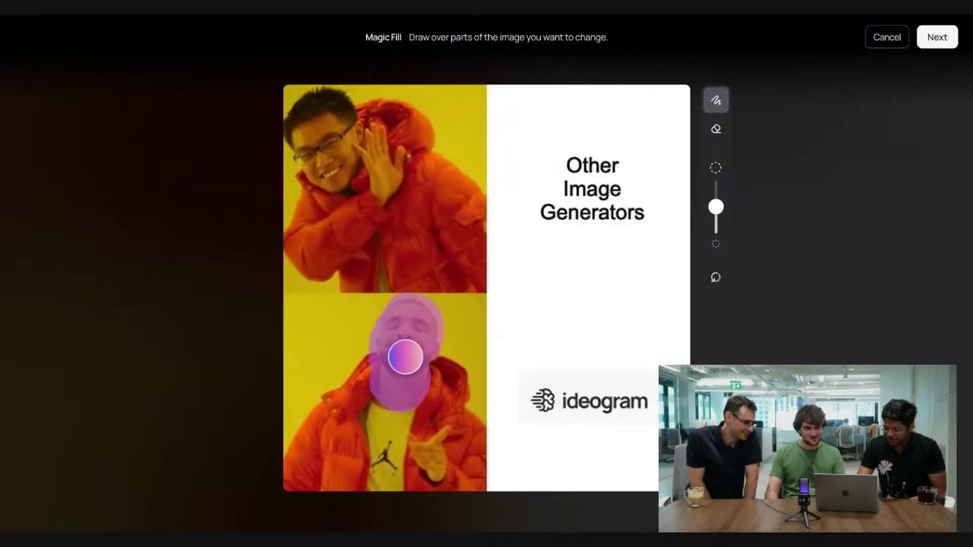
pyautogui.click(935, 37)
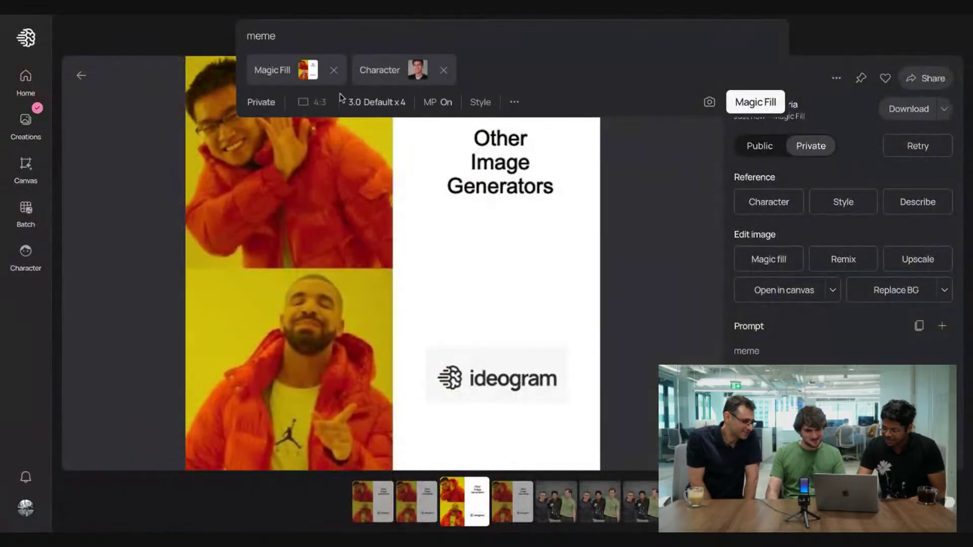
pyautogui.click(749, 104)
pyautogui.click(645, 148)
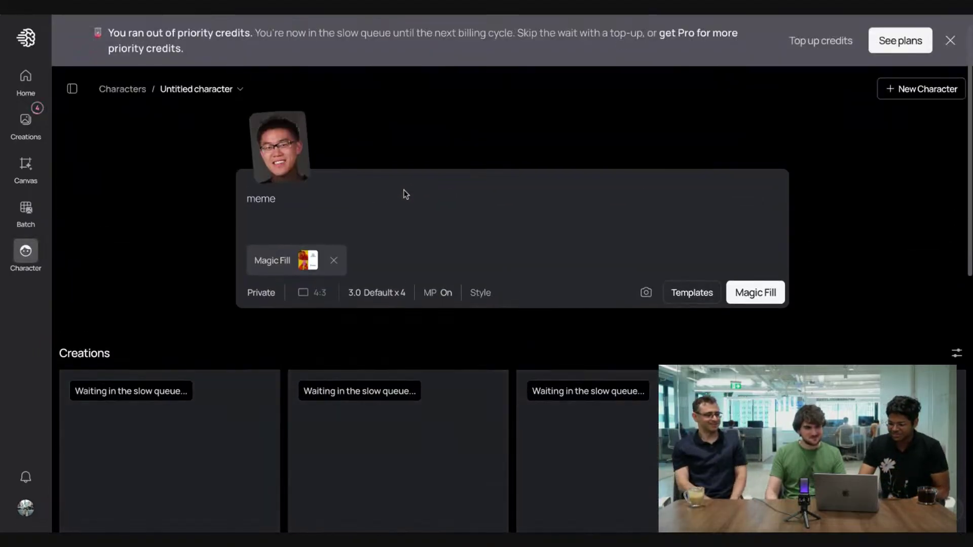
# Step: Dismiss the out-of-credits notice, wait for the memes, then browse them full size
pyautogui.scroll(-3, 403, 192)
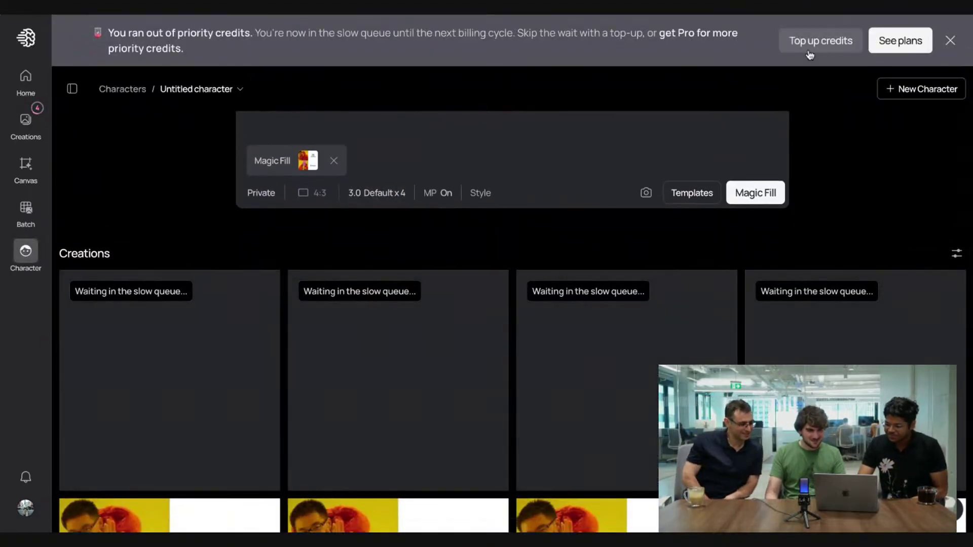
pyautogui.click(948, 42)
pyautogui.scroll(-1, 782, 111)
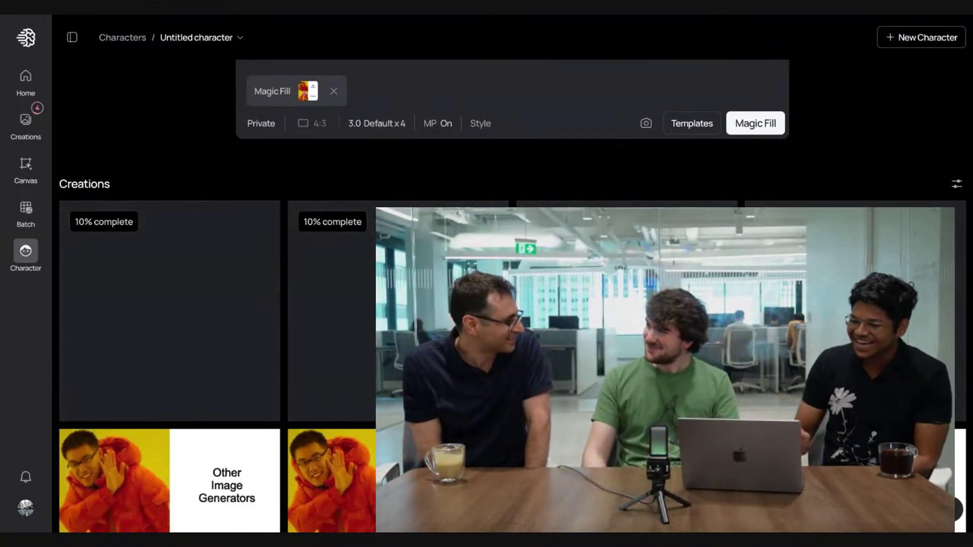
pyautogui.scroll(-1, 512, 296)
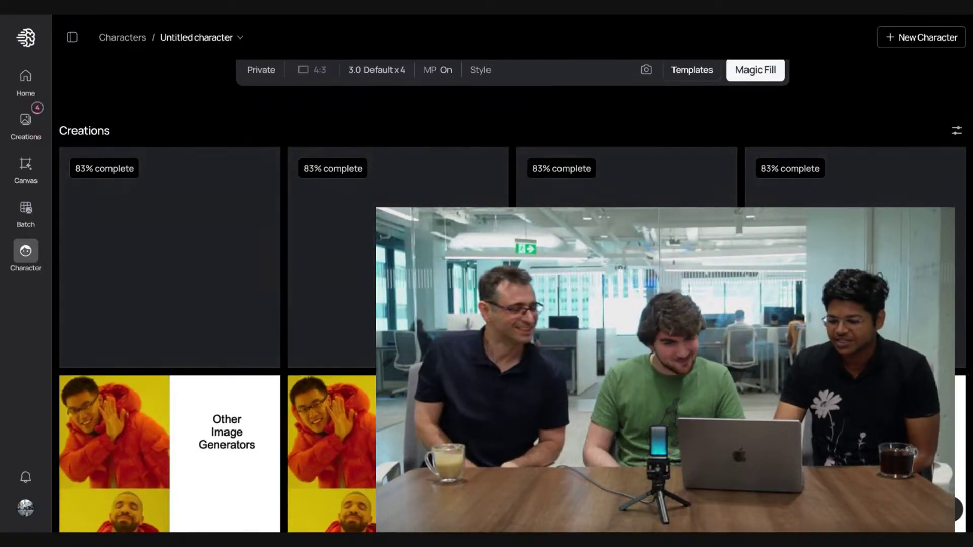
pyautogui.scroll(-1, 398, 296)
pyautogui.scroll(1, 398, 296)
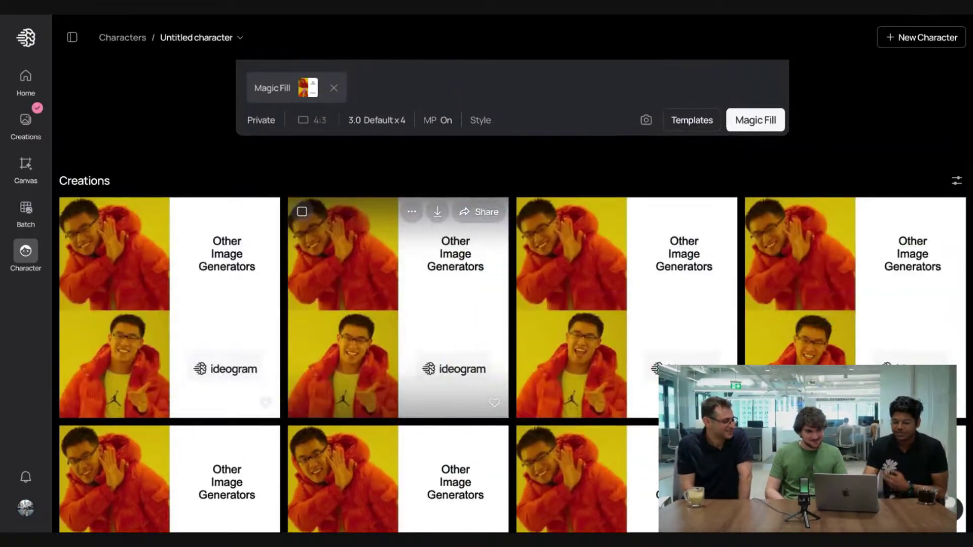
pyautogui.click(210, 336)
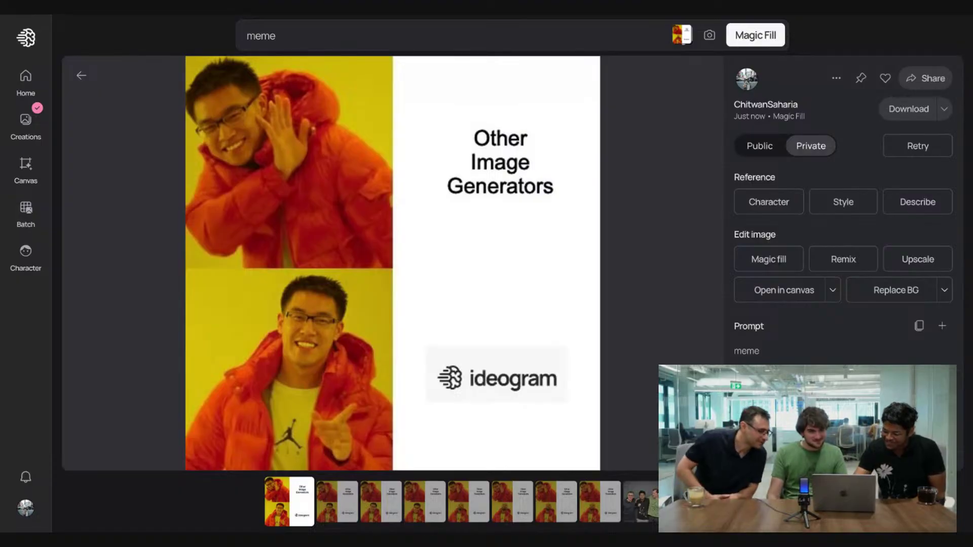
pyautogui.press('Right')
pyautogui.press('Right')
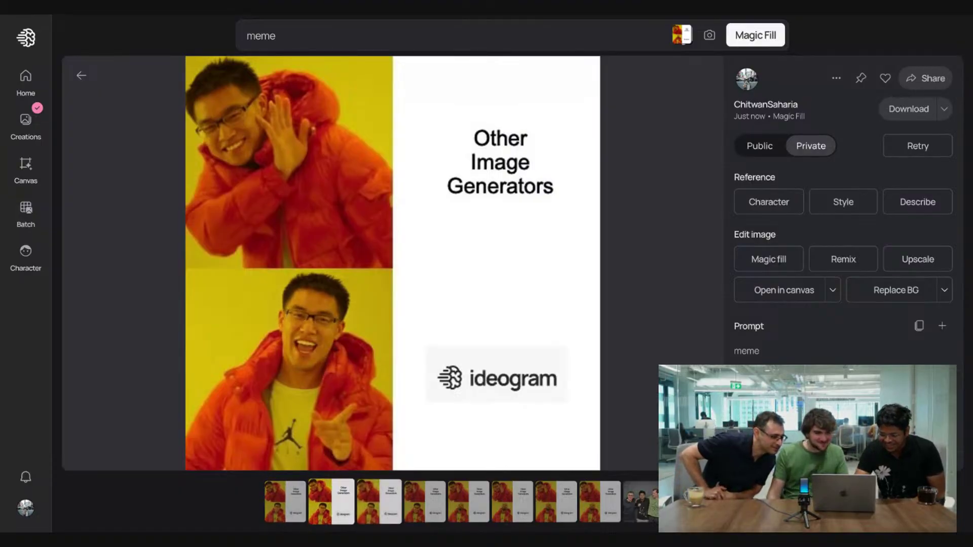